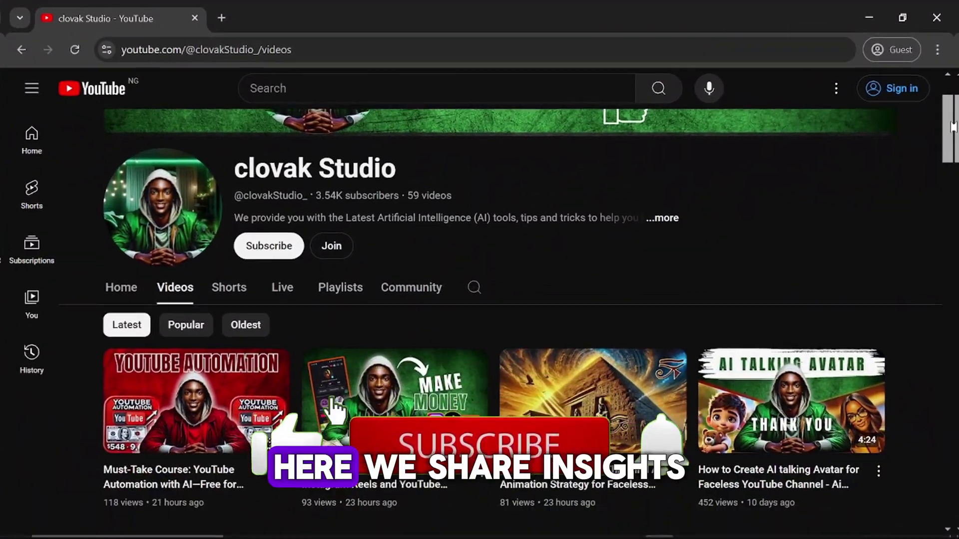
Play the Seiko sample video on the VMEG homepage, then scroll down to 'How VMEG Works'.
drag(946, 123, 942, 237)
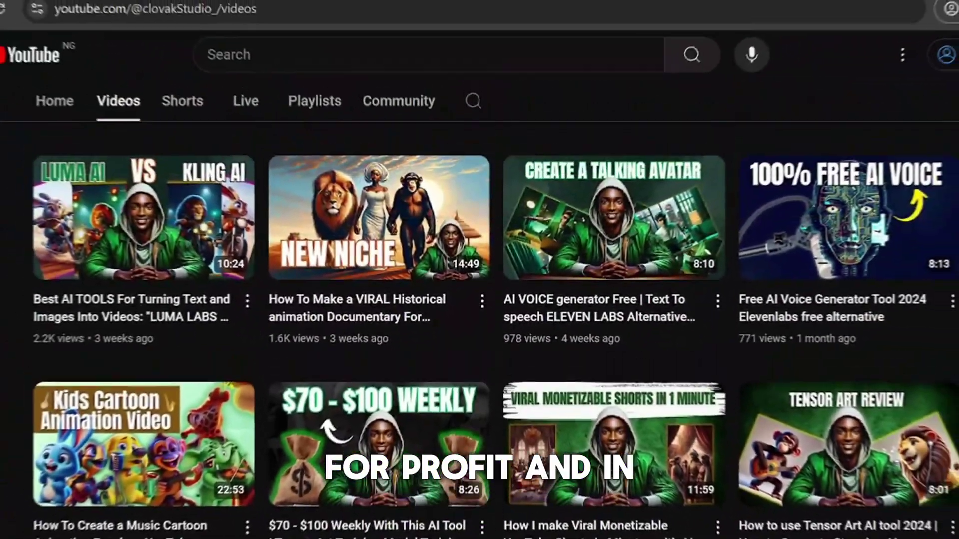
scroll(936, 146, up, 10)
scroll(931, 137, up, 8)
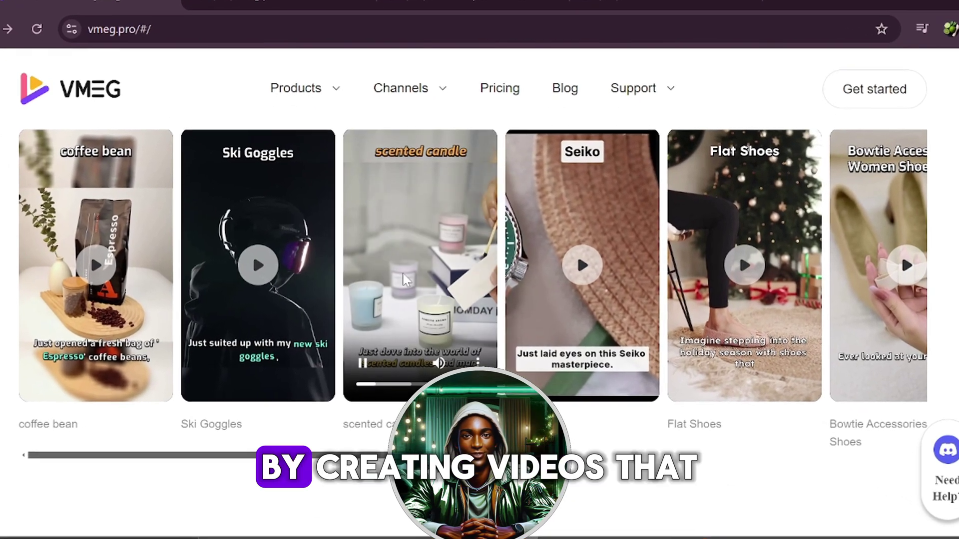
mouse_move(428, 295)
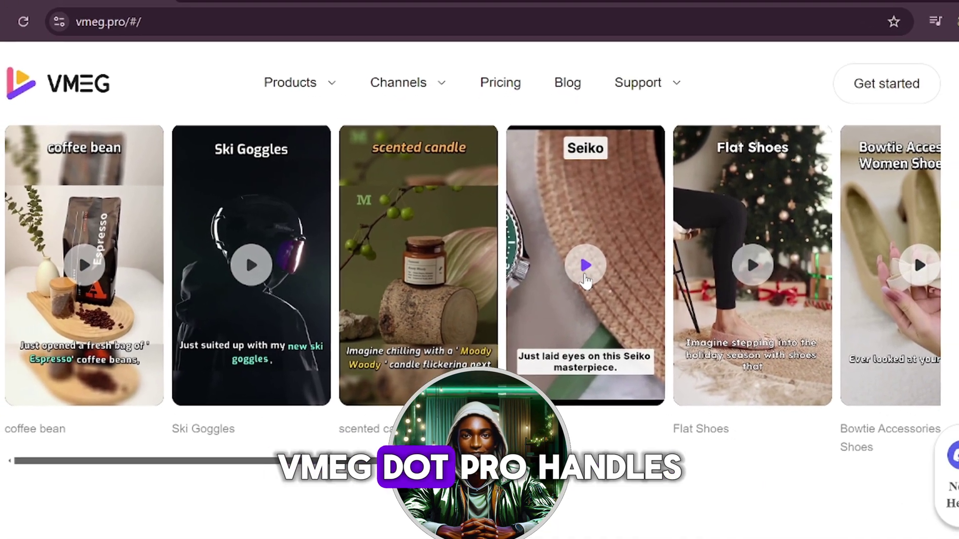
click(585, 267)
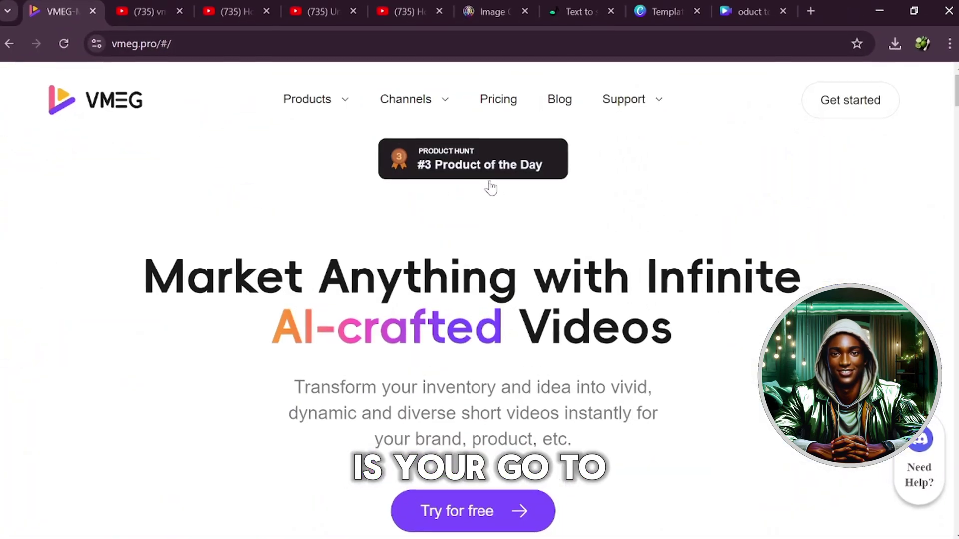
scroll(496, 187, down, 15)
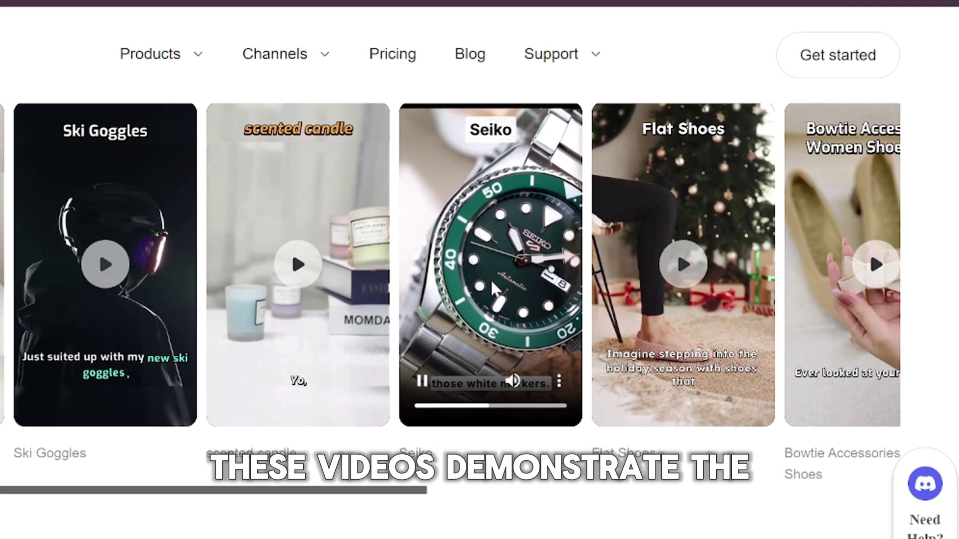
Browse the sample product video cards and drag the carousel scrollbar across.
mouse_move(689, 305)
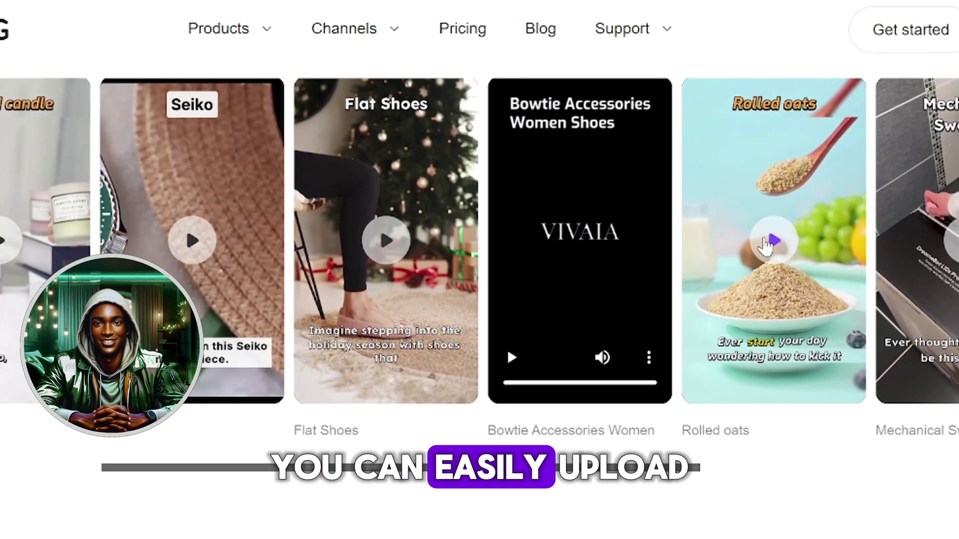
mouse_move(762, 264)
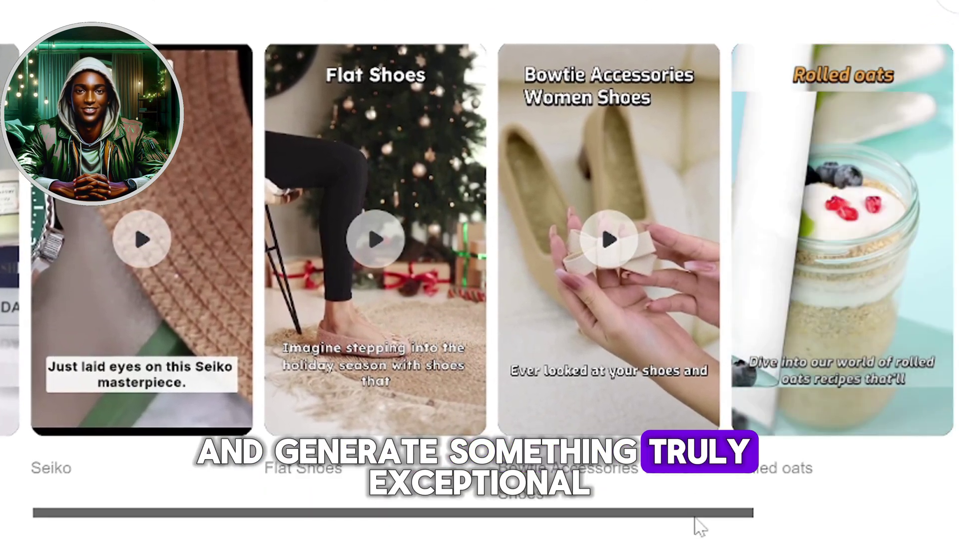
drag(699, 514, 879, 517)
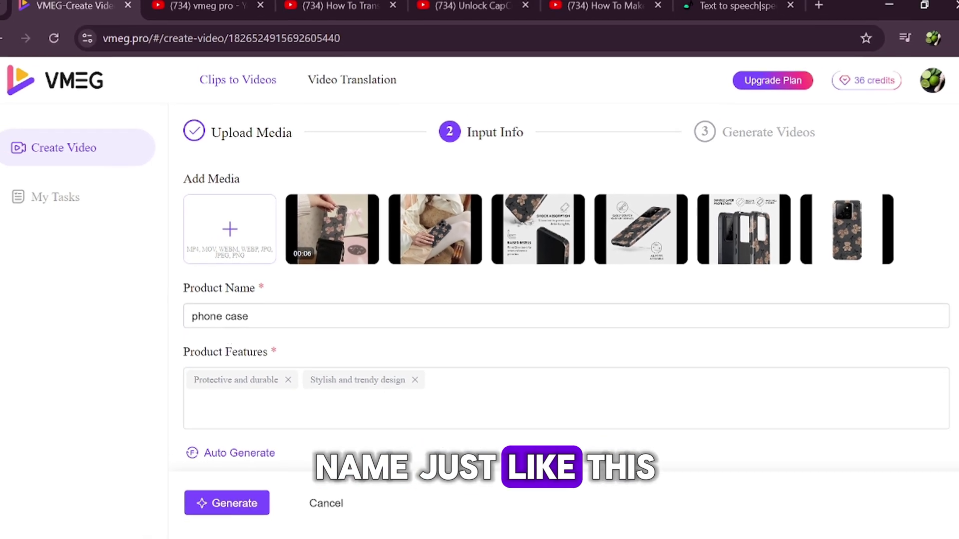
Replace the product name with 'Phone case' and start adding another product feature.
drag(252, 317, 179, 316)
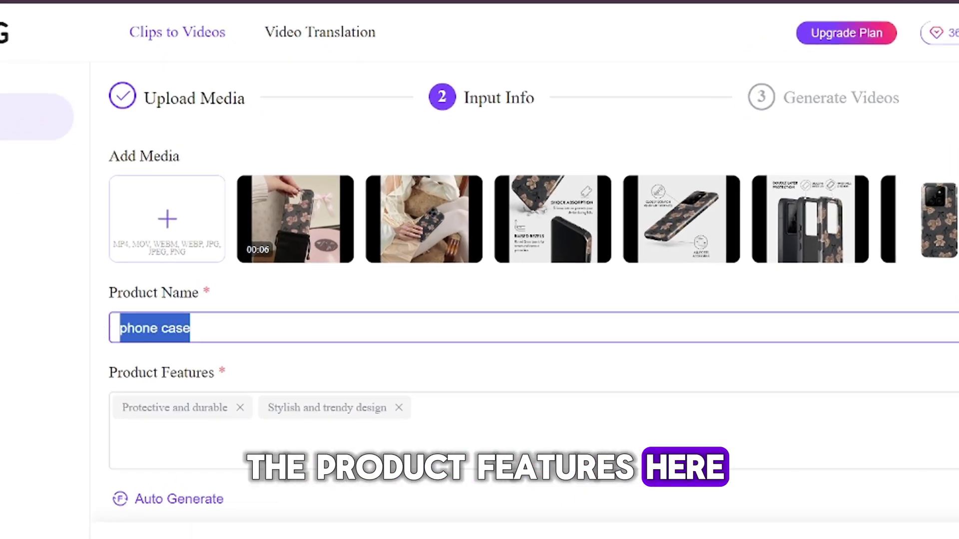
text(Phone case)
scroll(479, 300, down, 2)
click(143, 319)
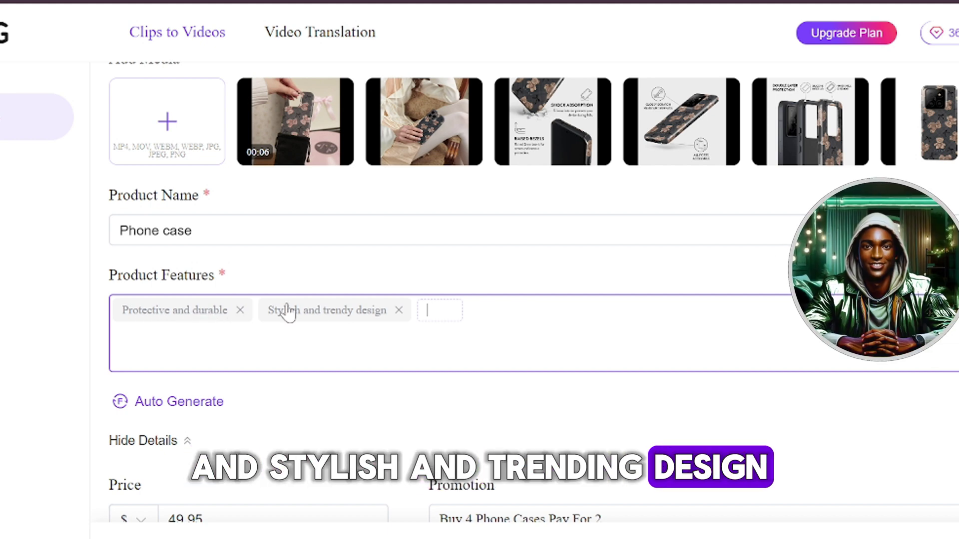
drag(117, 280, 190, 279)
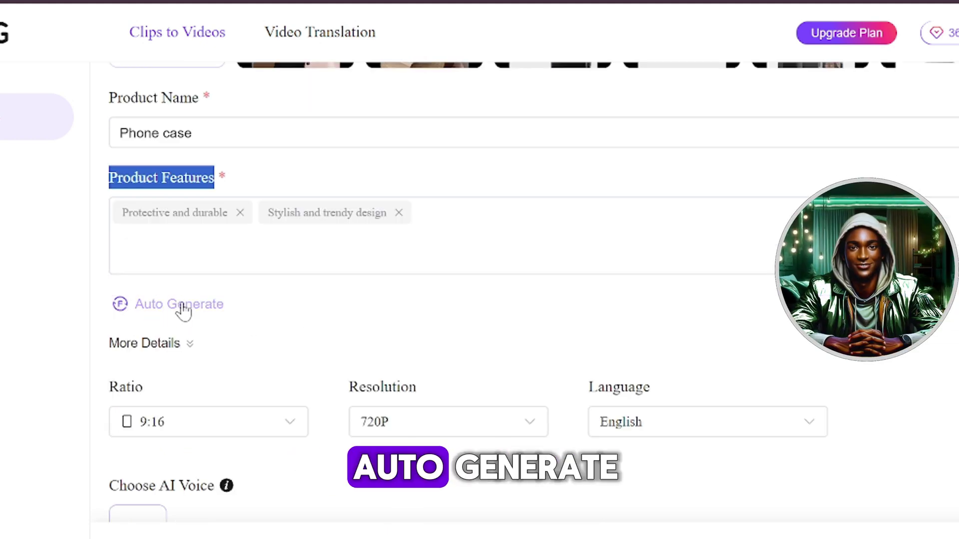
click(191, 346)
scroll(235, 325, down, 4)
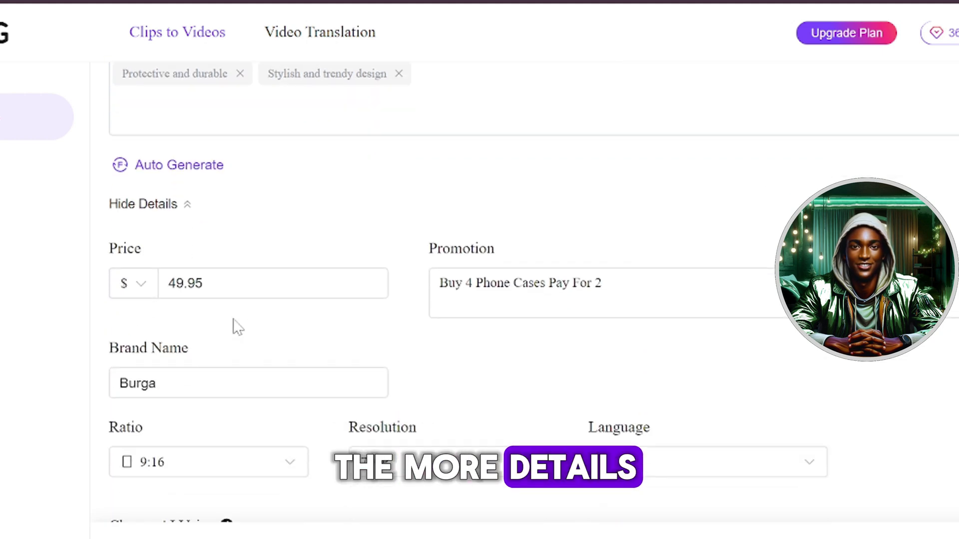
click(143, 231)
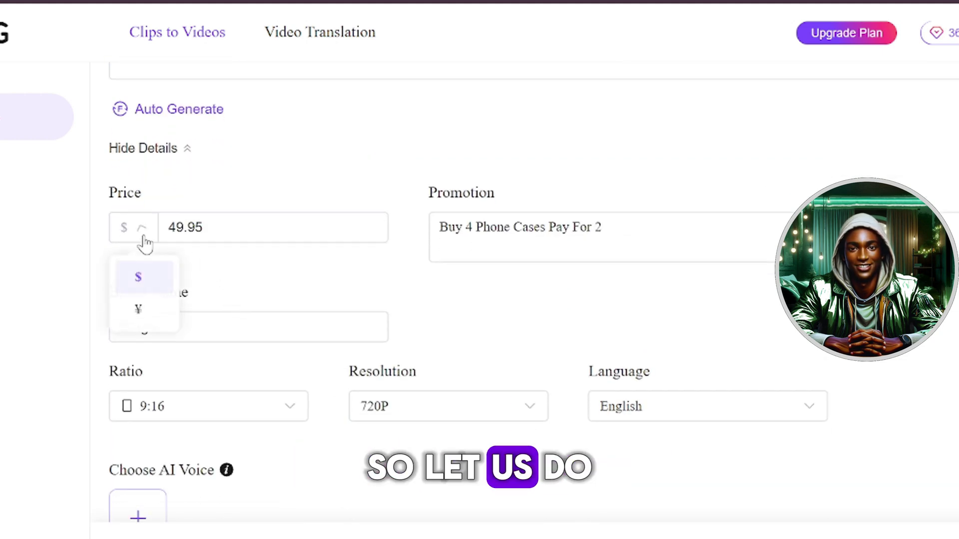
click(144, 243)
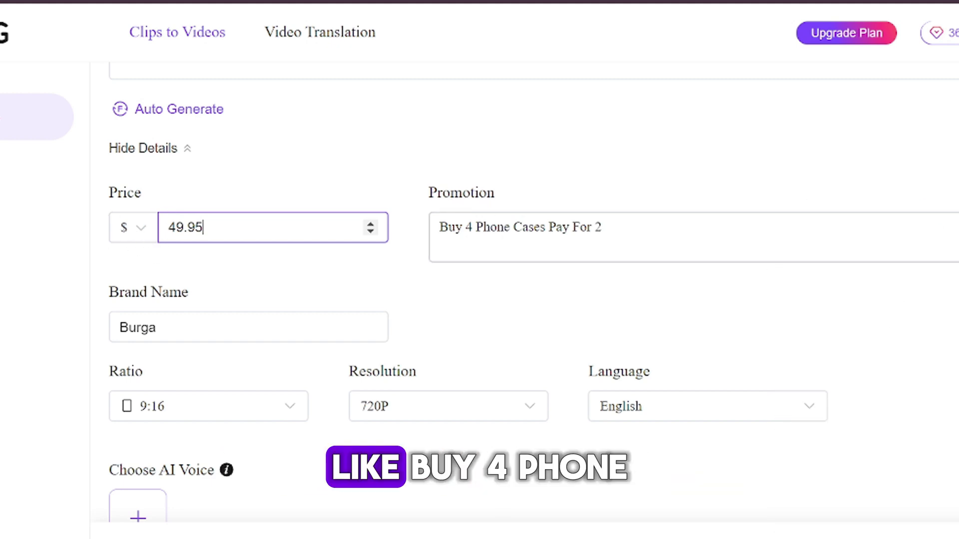
key(Tab)
key(Tab)
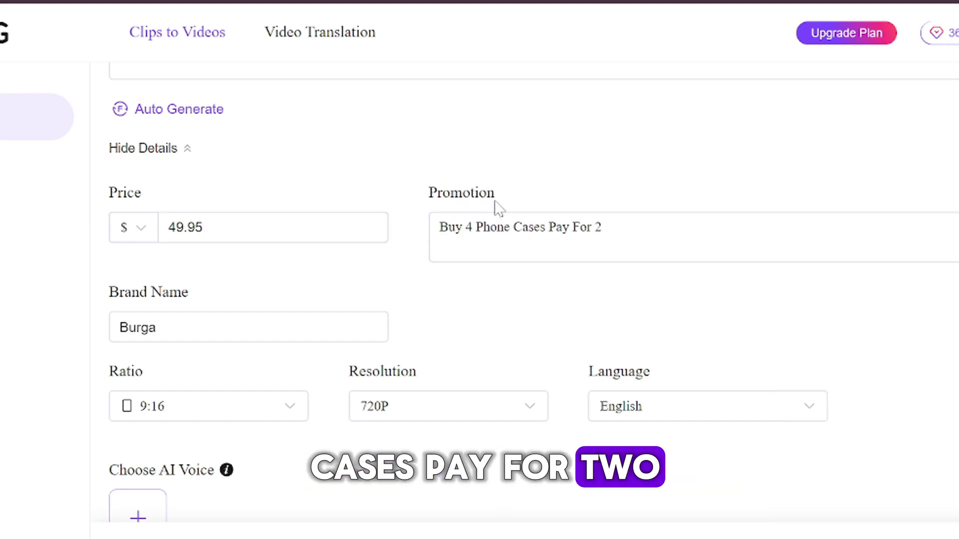
key(Tab)
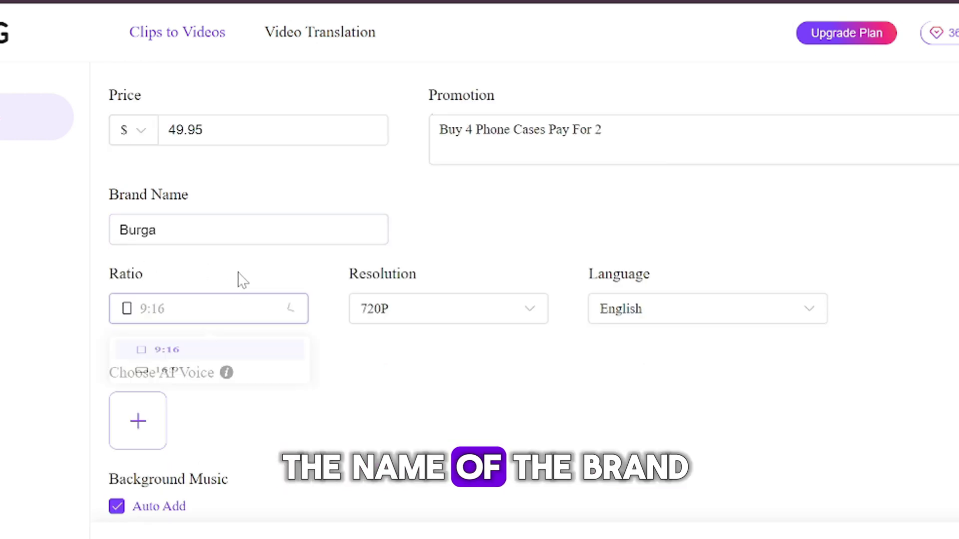
click(239, 261)
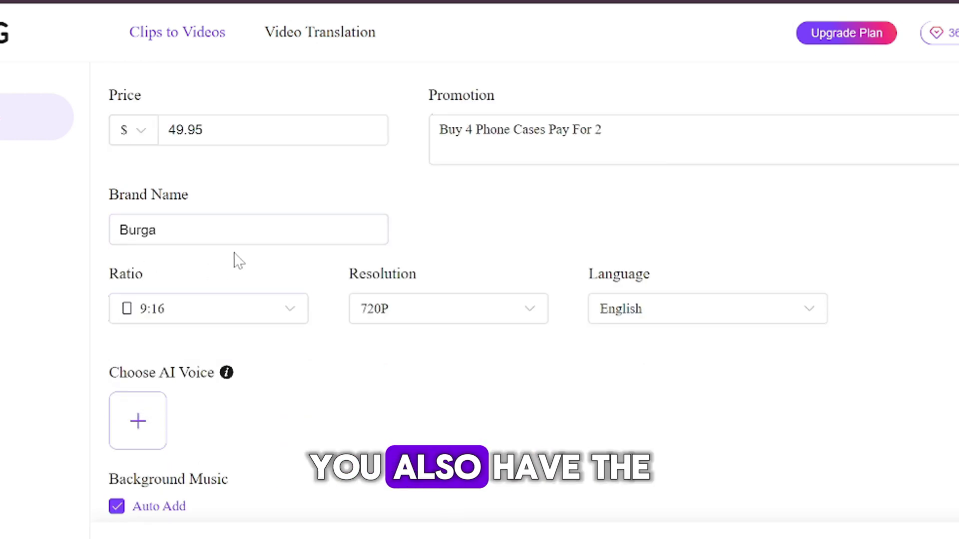
click(185, 314)
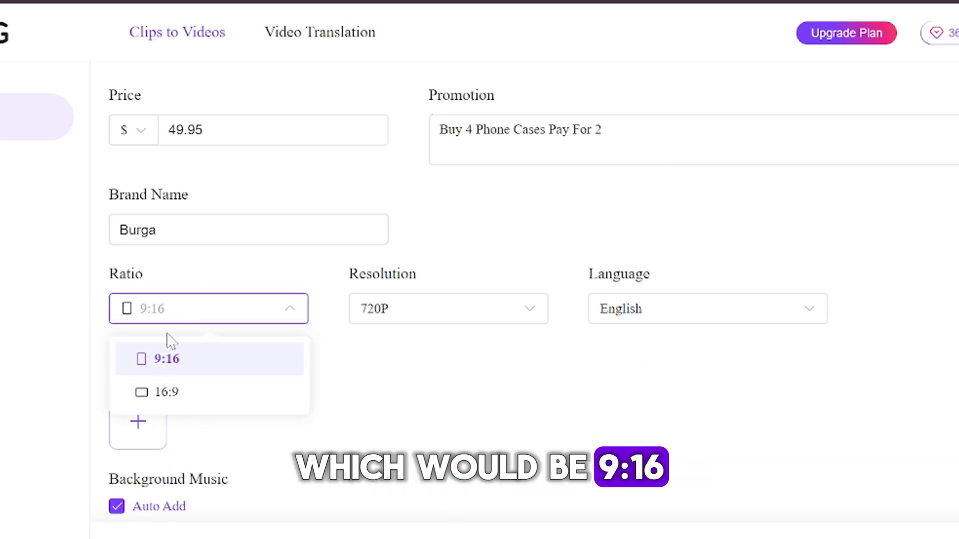
click(188, 314)
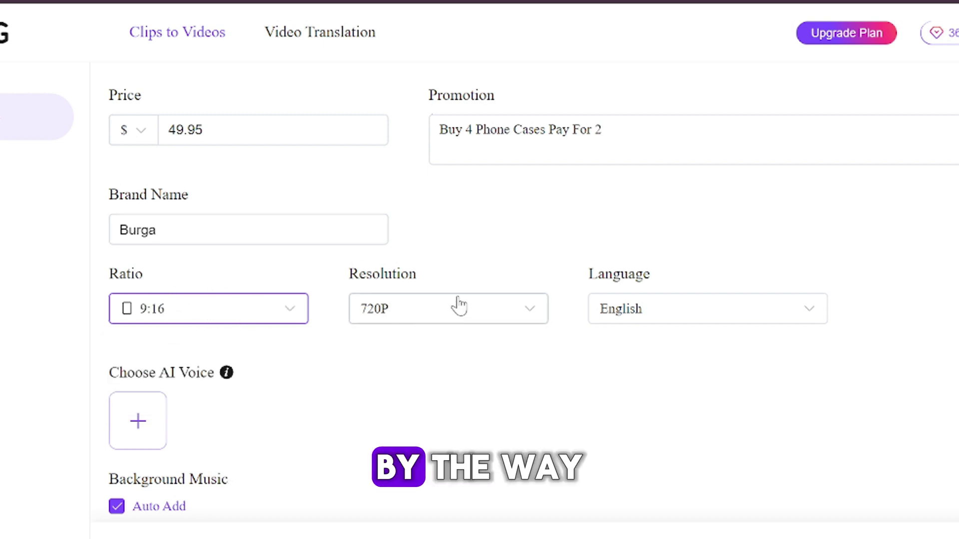
click(471, 322)
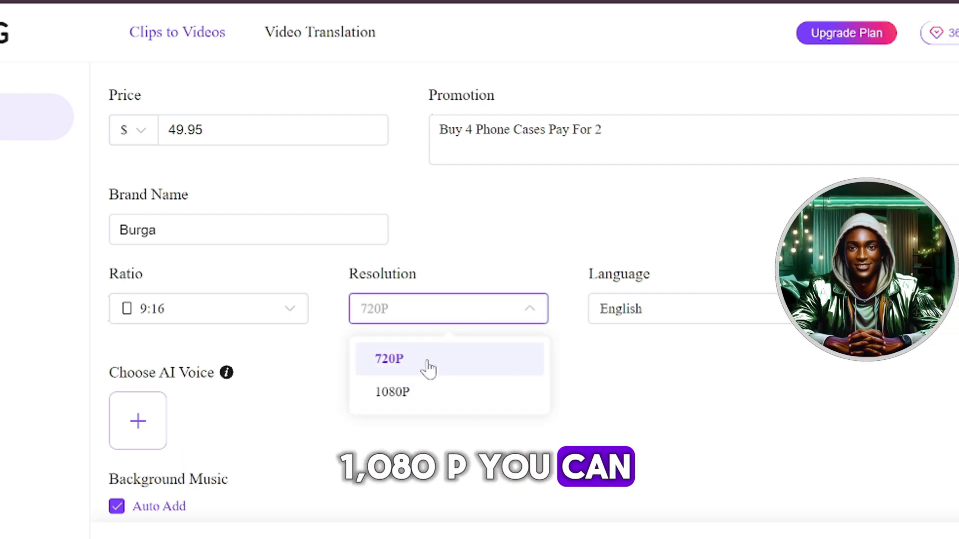
click(453, 371)
click(635, 309)
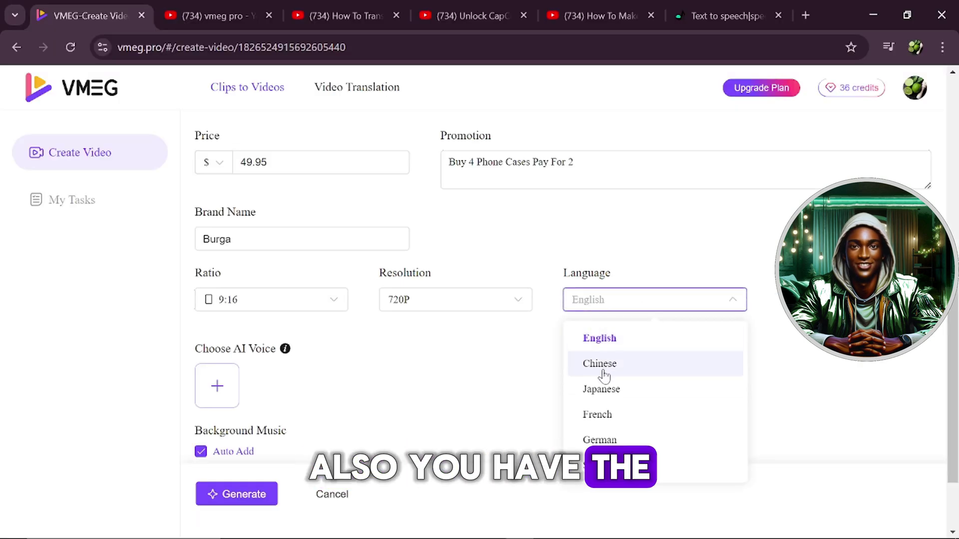
scroll(642, 407, down, 2)
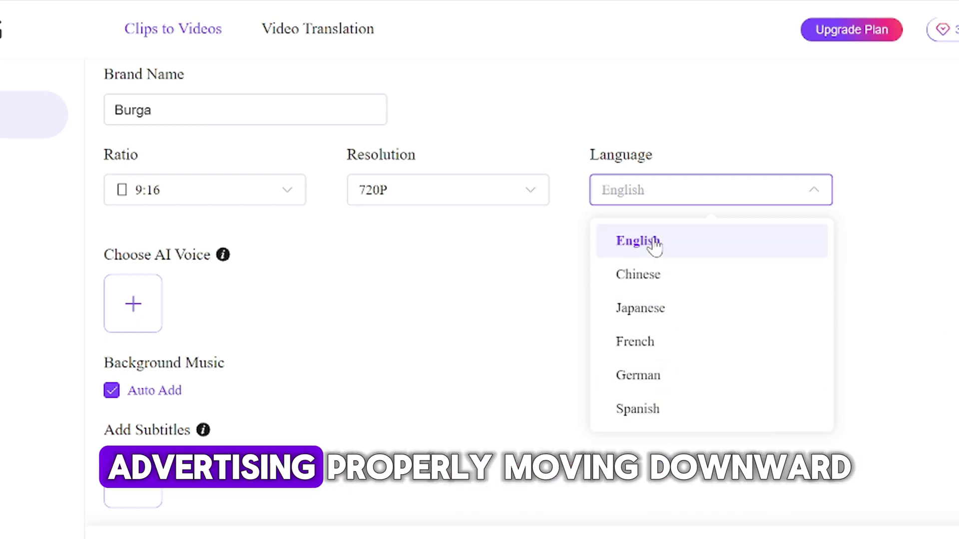
click(488, 268)
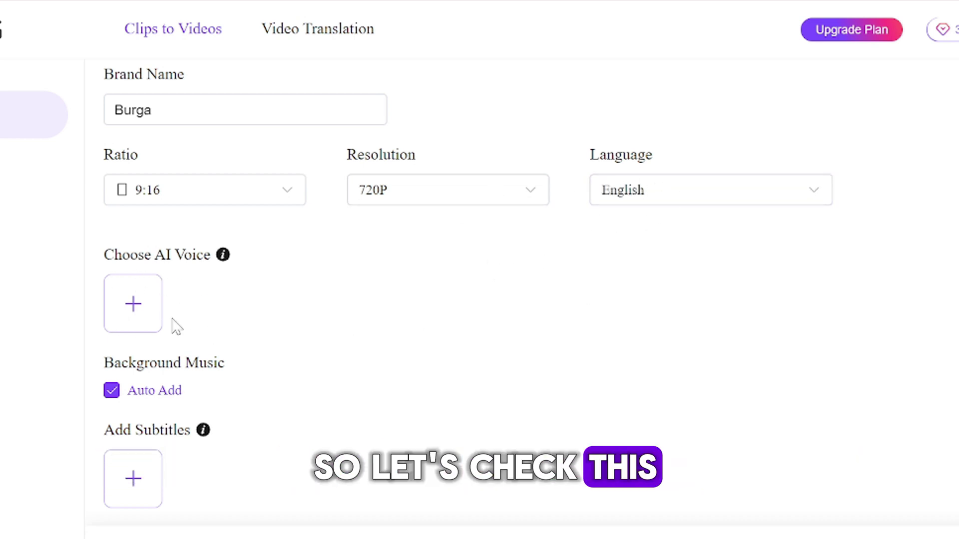
Preview the Guy, Jackson, Jeff, both Pluto and Robert AI voices.
click(133, 306)
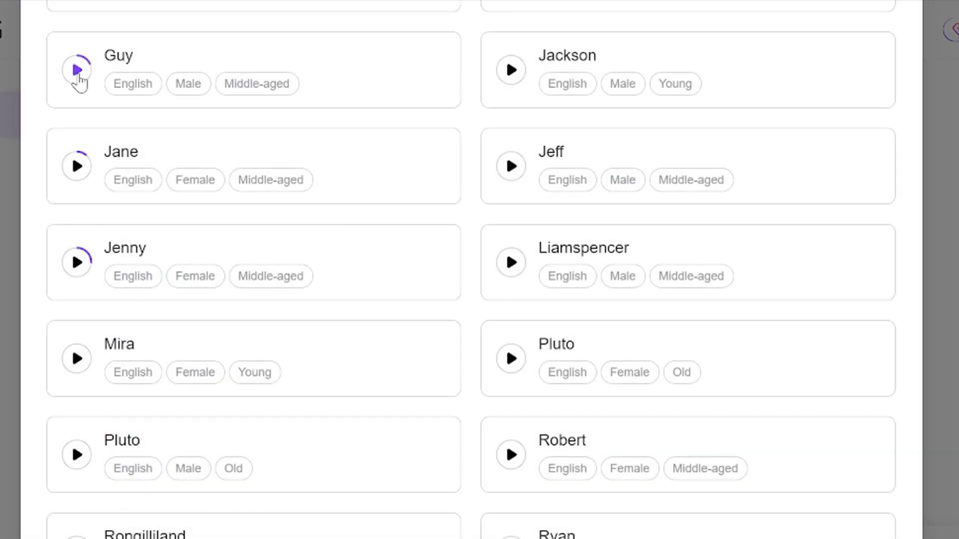
click(76, 80)
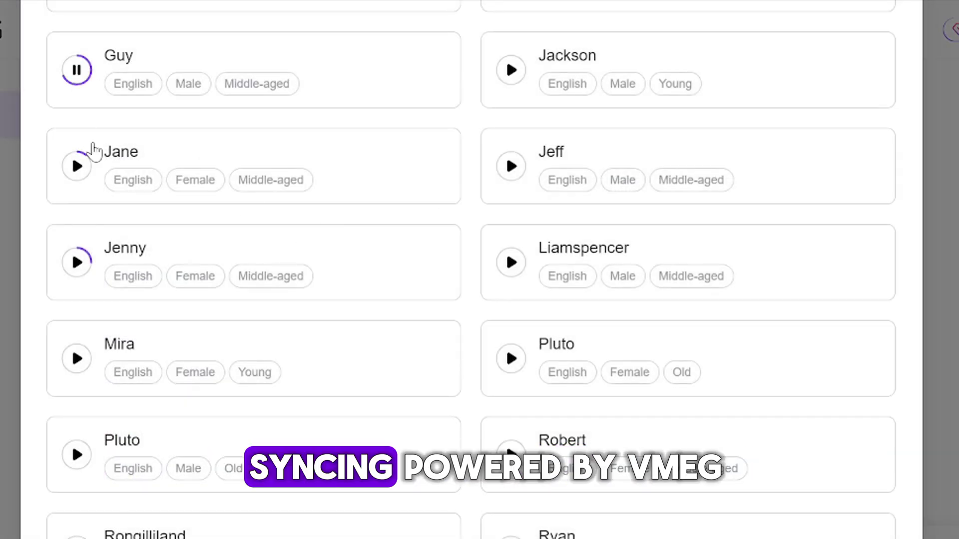
click(511, 73)
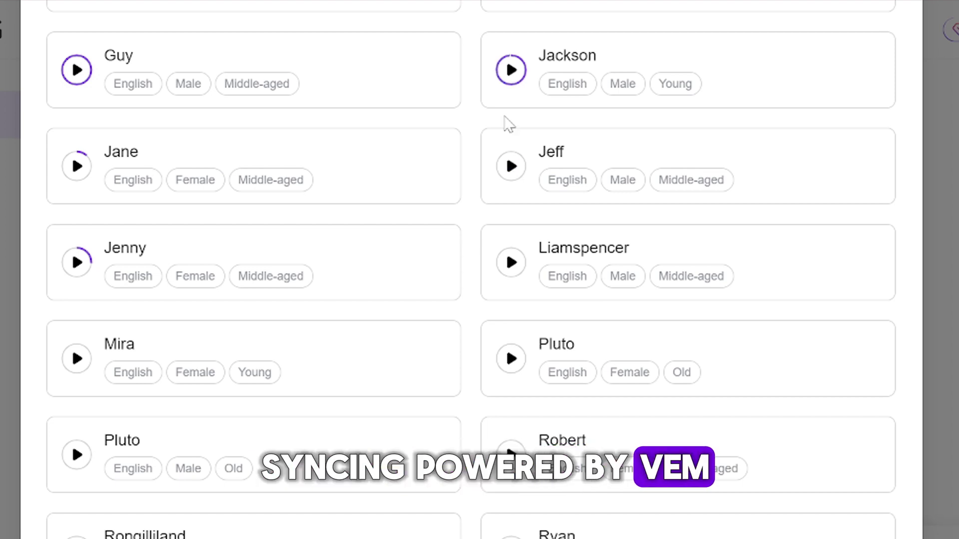
click(514, 171)
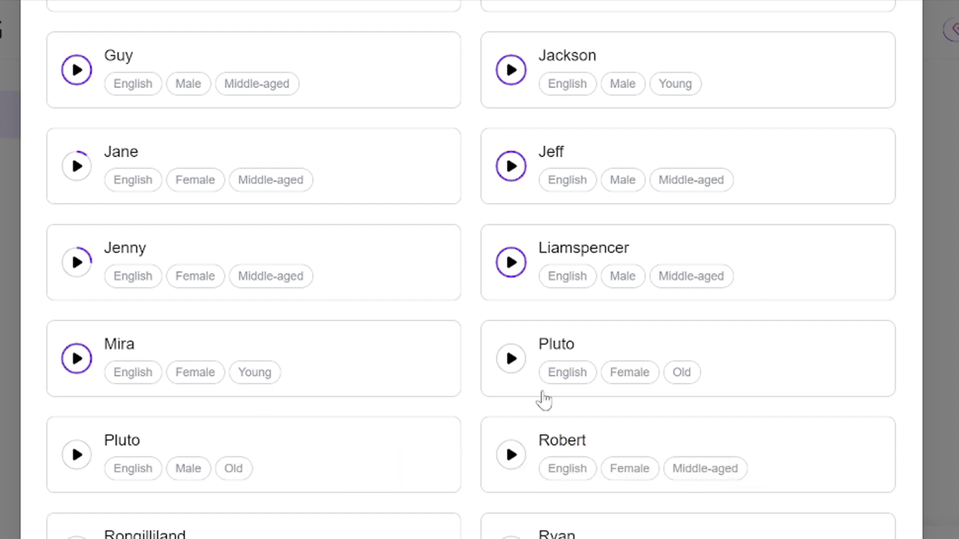
click(511, 358)
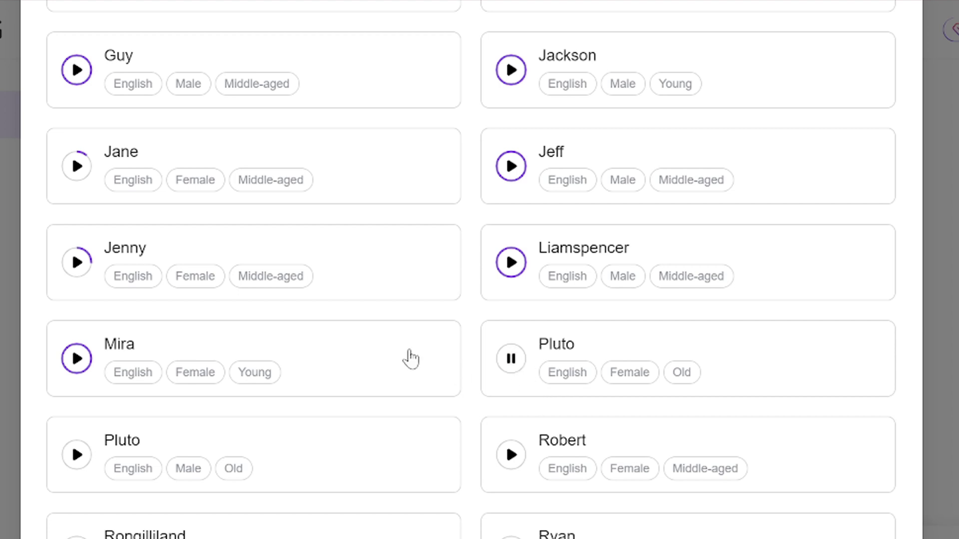
click(78, 457)
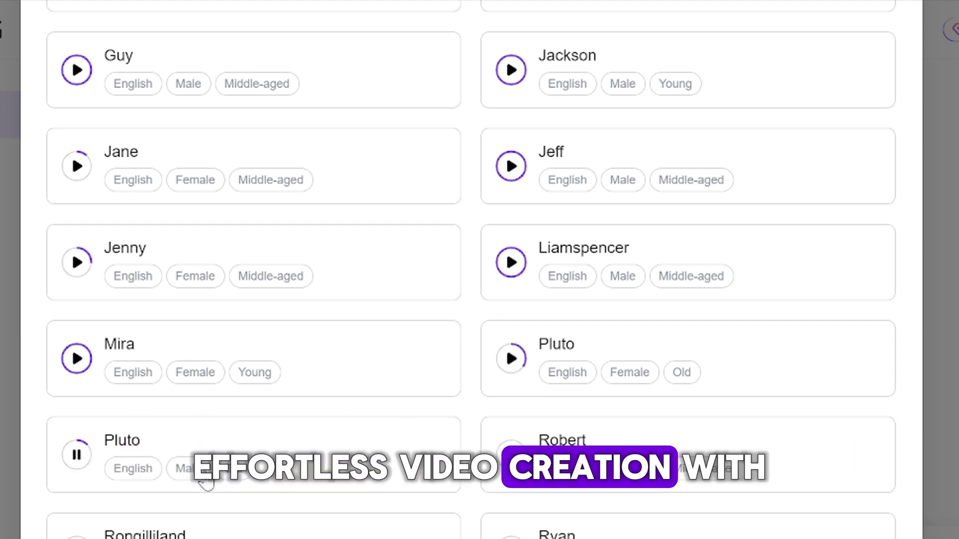
click(504, 474)
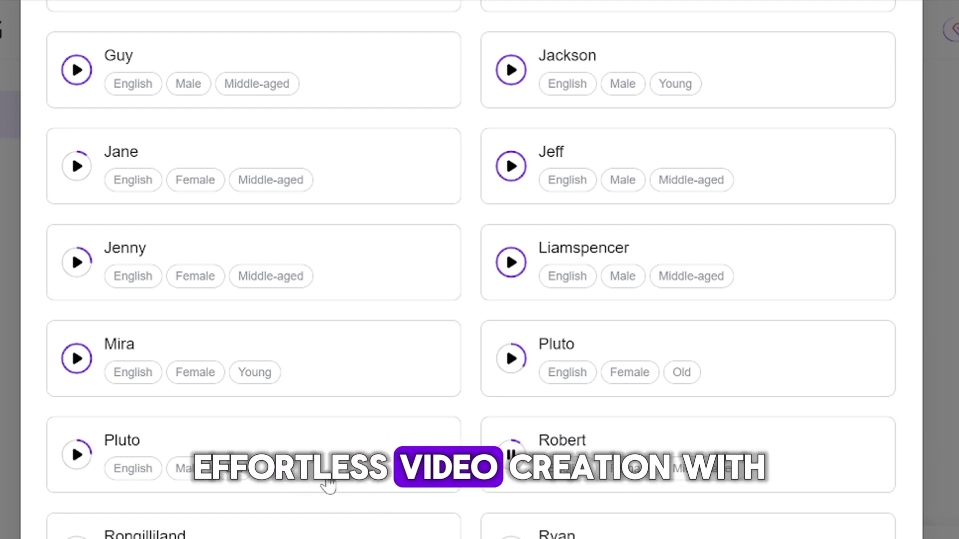
Preview Adela and Ariana, then select Ariana as the narration voice.
scroll(395, 470, up, 8)
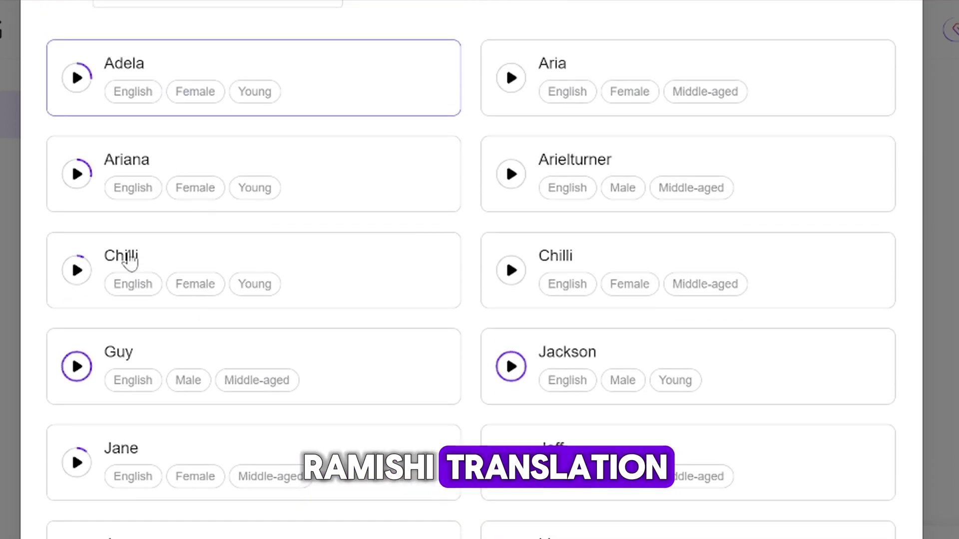
click(78, 178)
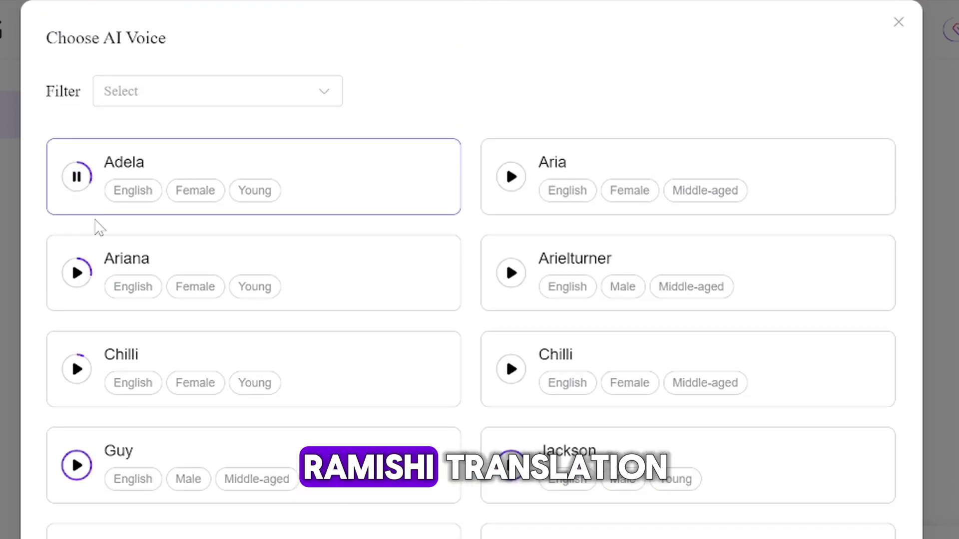
click(80, 279)
click(287, 278)
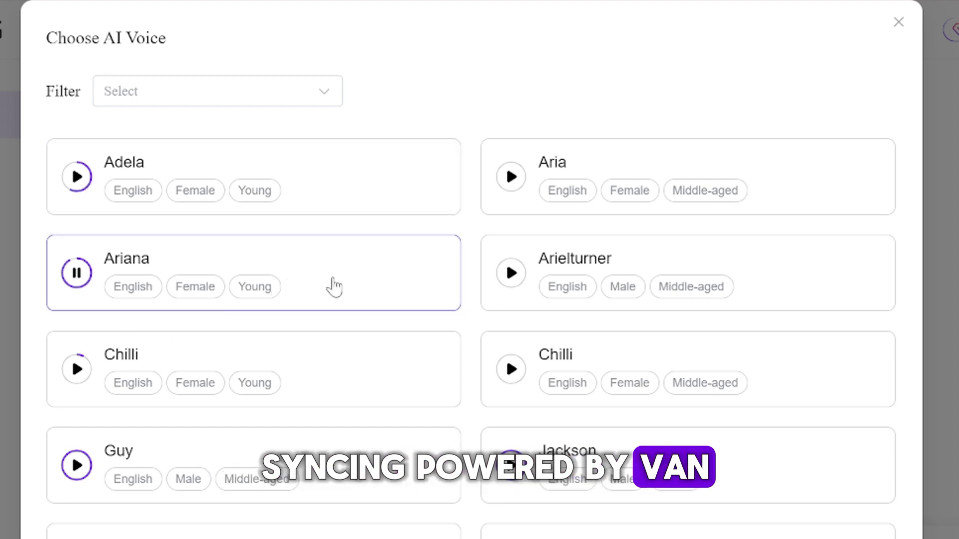
scroll(332, 287, down, 15)
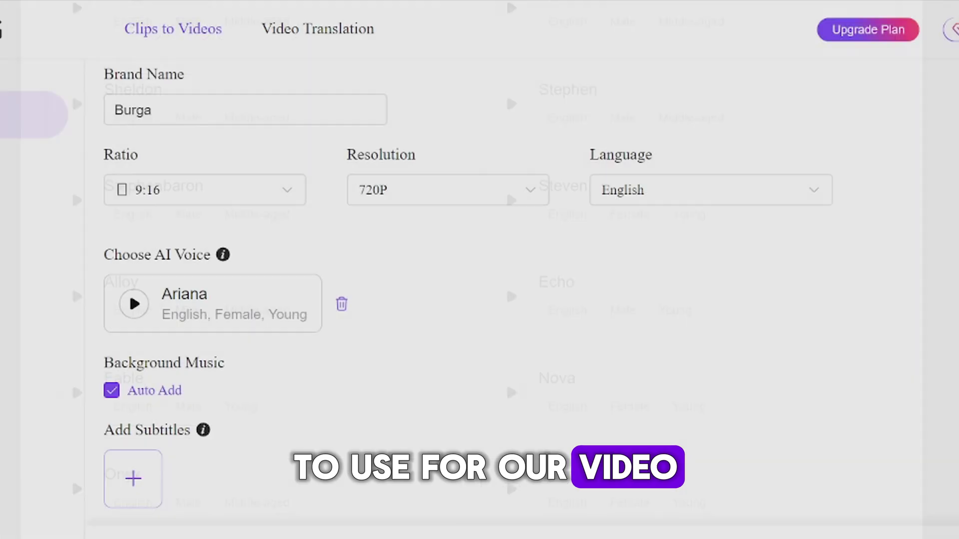
Keep Ariana, auto-add background music, and apply the white-and-blue black-bar subtitle style.
click(108, 395)
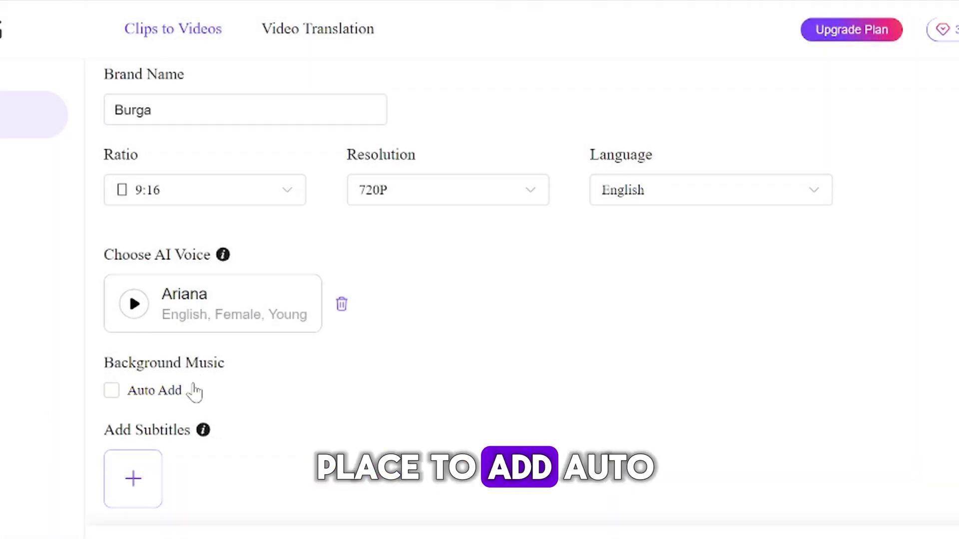
click(113, 395)
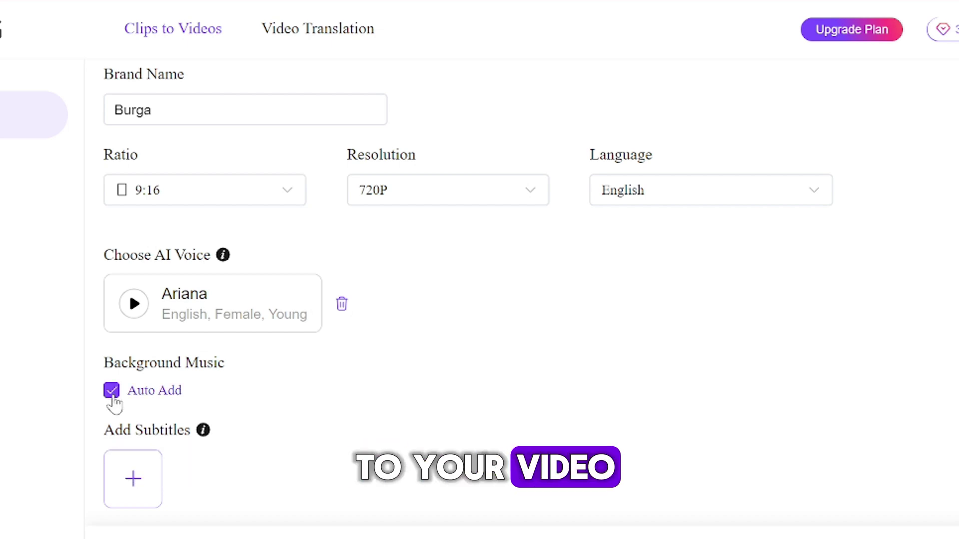
click(134, 480)
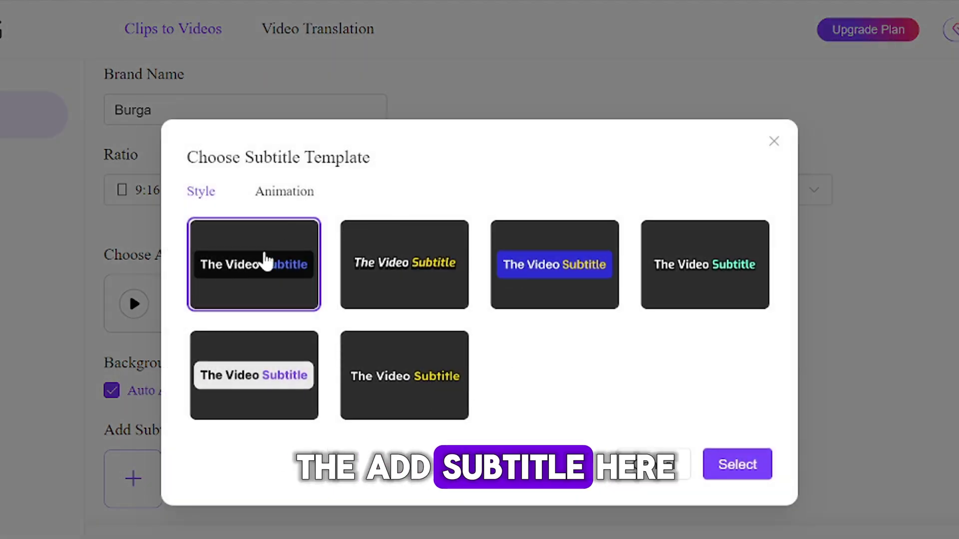
click(711, 273)
click(589, 268)
click(411, 288)
click(402, 368)
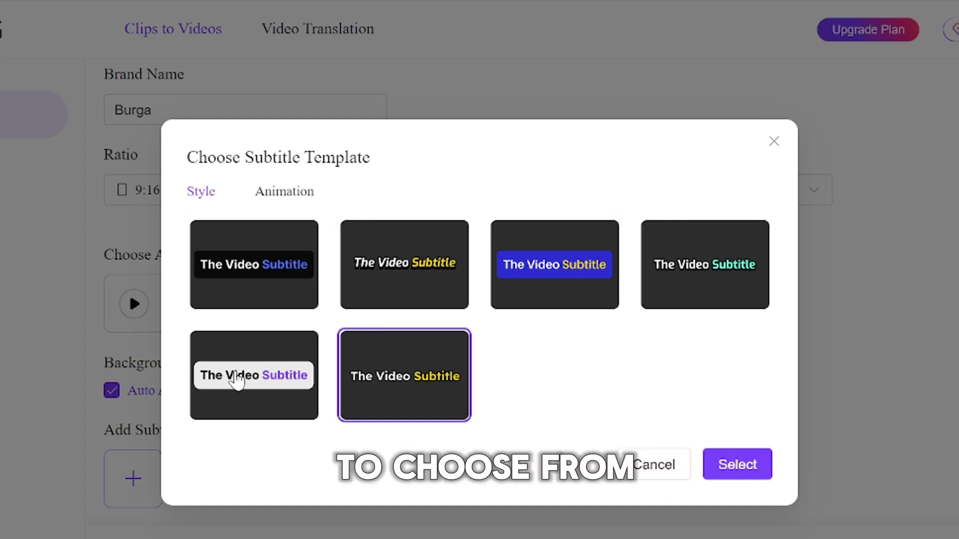
click(238, 381)
click(277, 268)
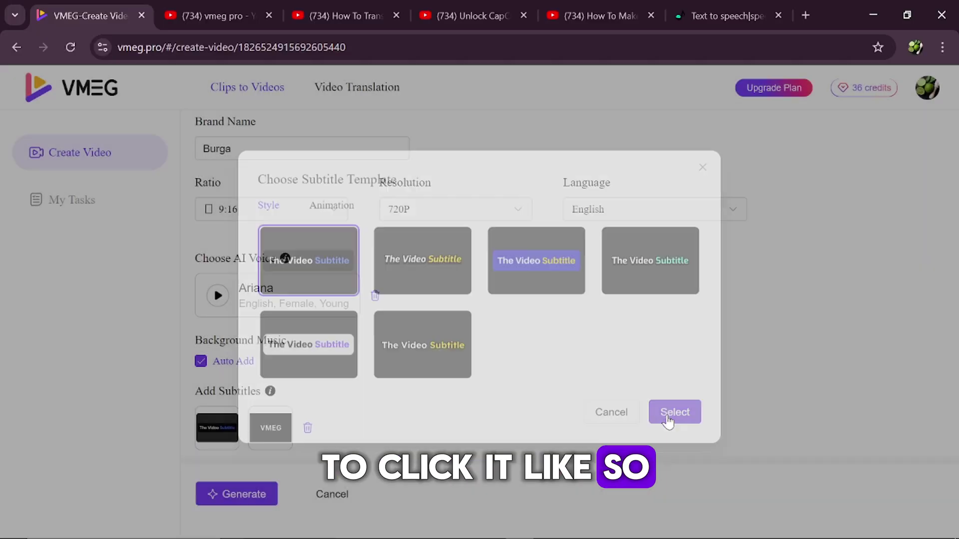
click(737, 464)
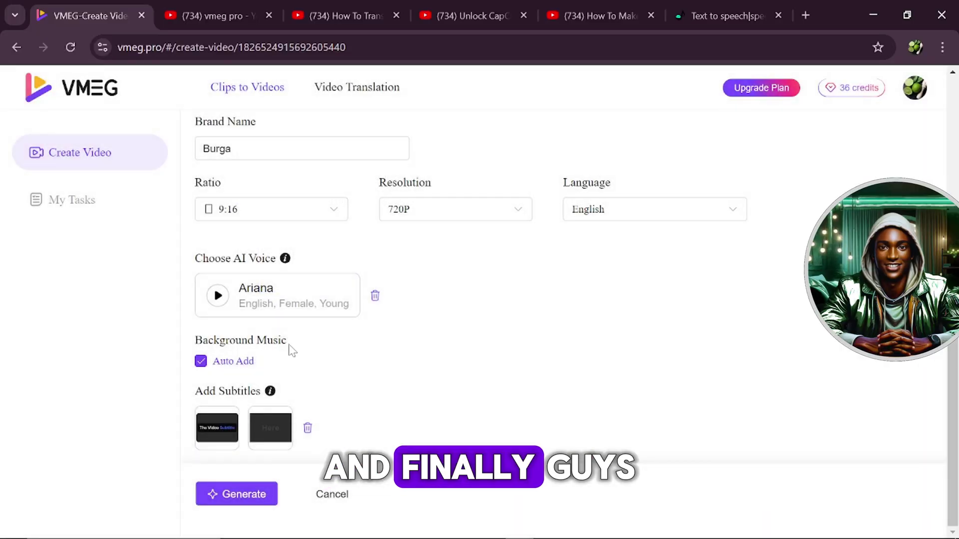
Generate the phone case promo videos, confirming the 3-credit cost.
click(238, 493)
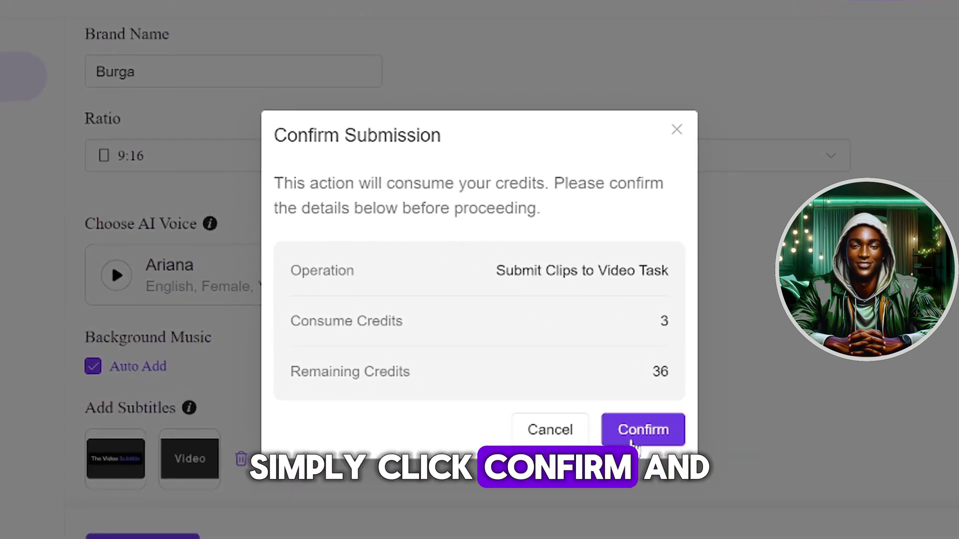
click(638, 427)
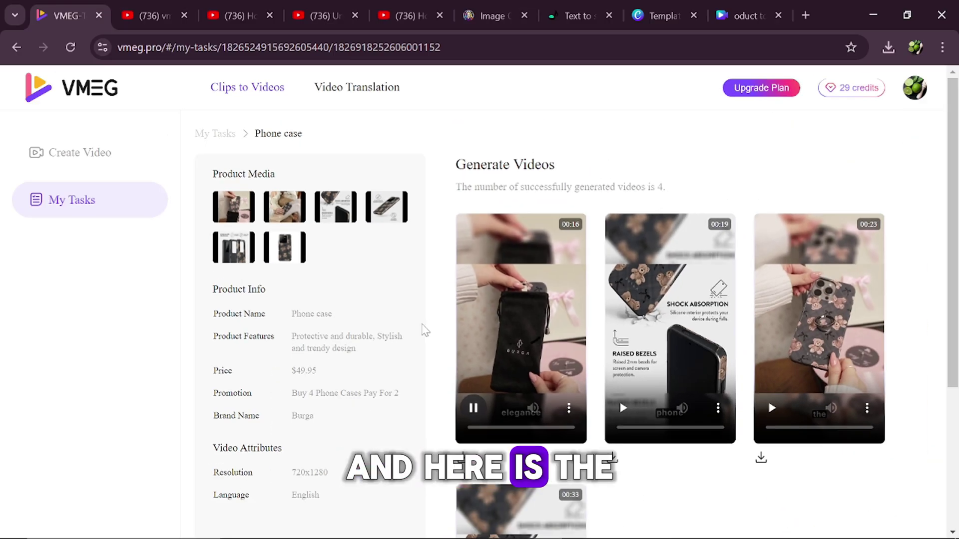
scroll(433, 351, down, 2)
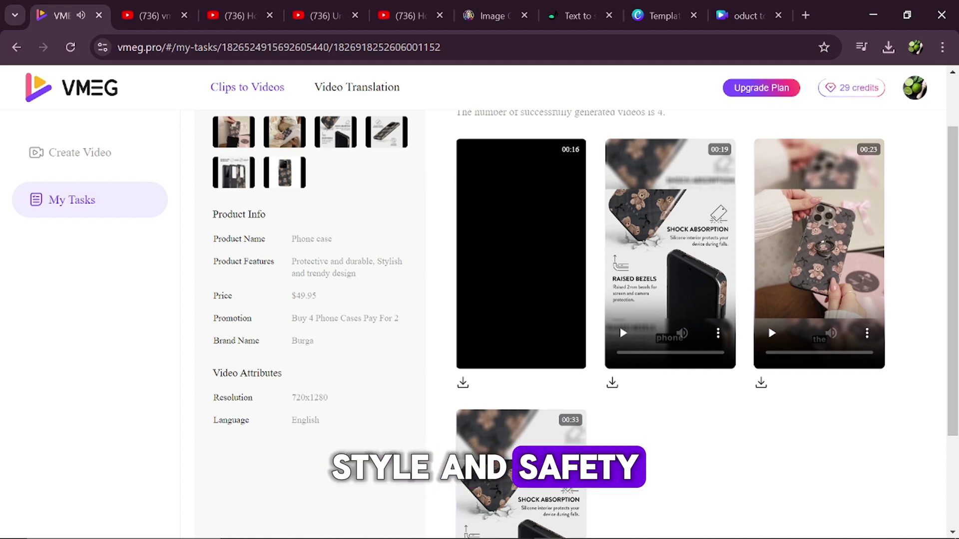
click(619, 342)
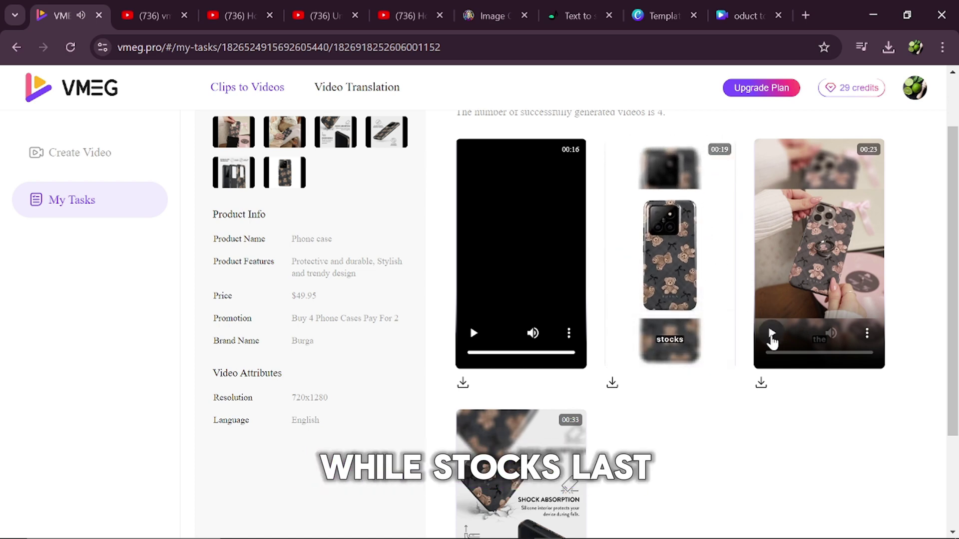
click(772, 334)
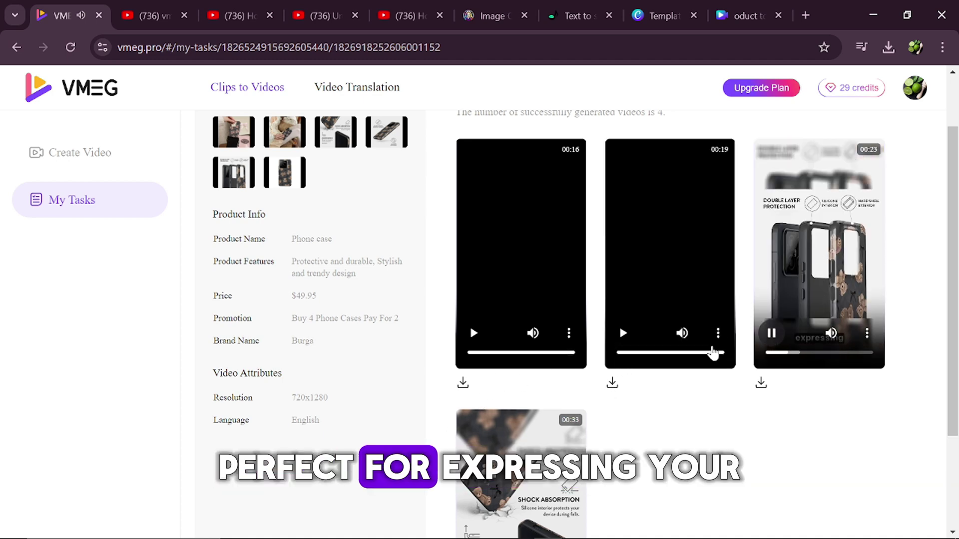
scroll(654, 385, down, 3)
scroll(685, 368, up, 3)
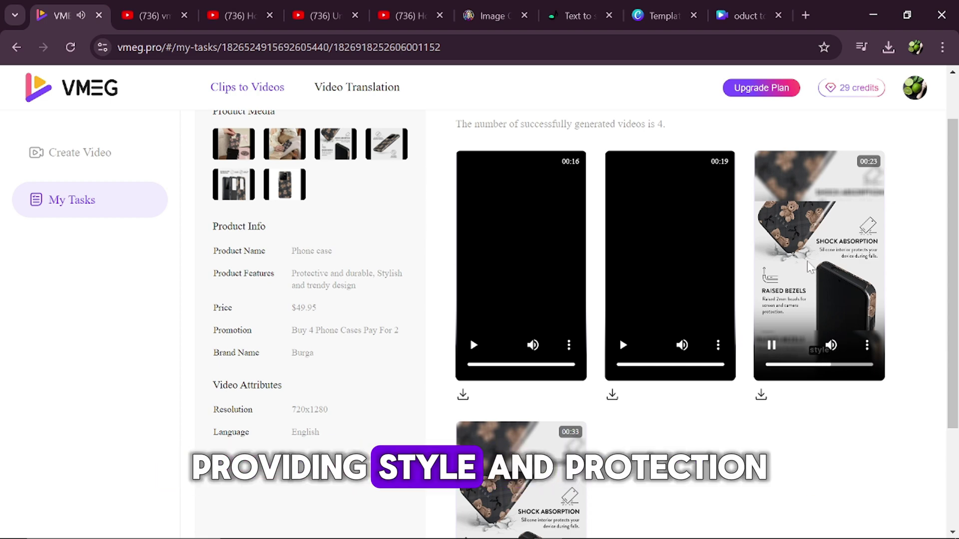
scroll(775, 243, down, 3)
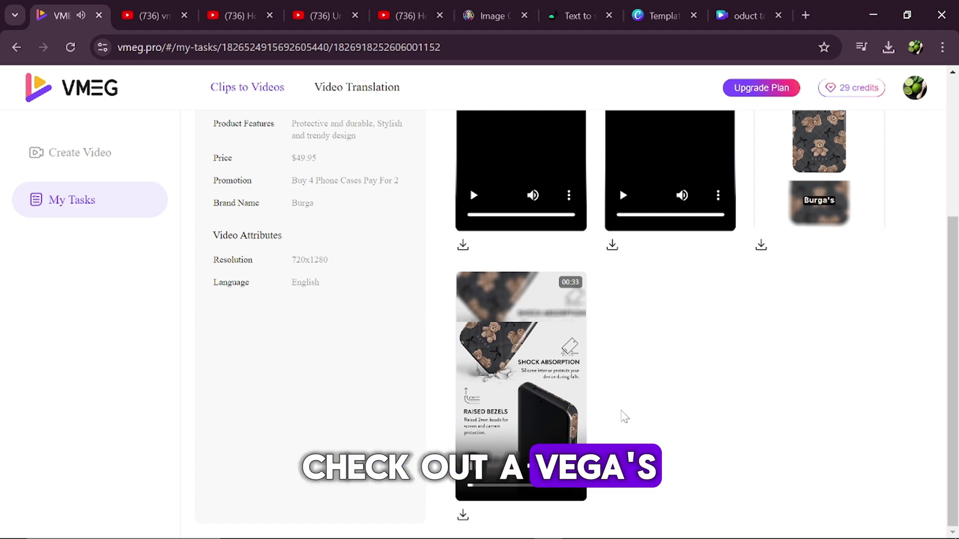
scroll(620, 399, up, 3)
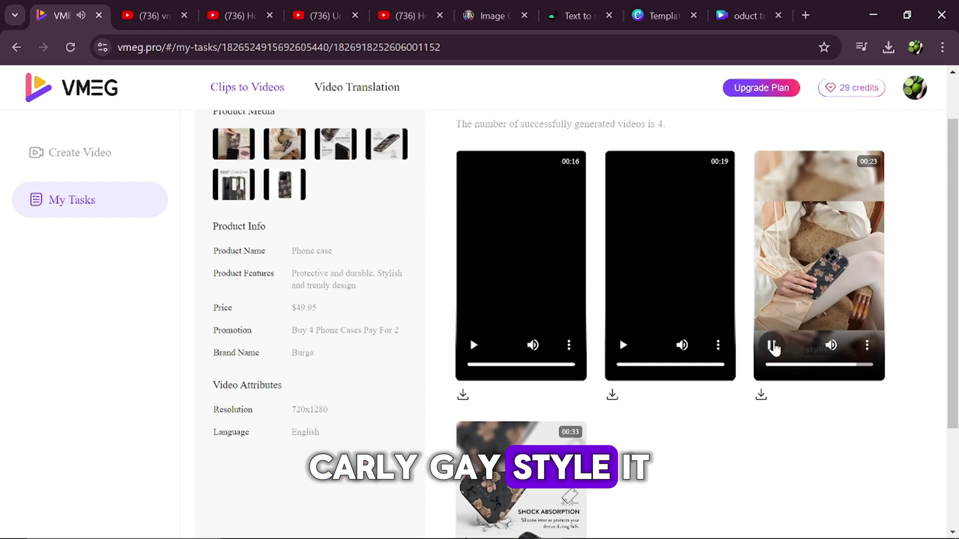
scroll(622, 353, down, 3)
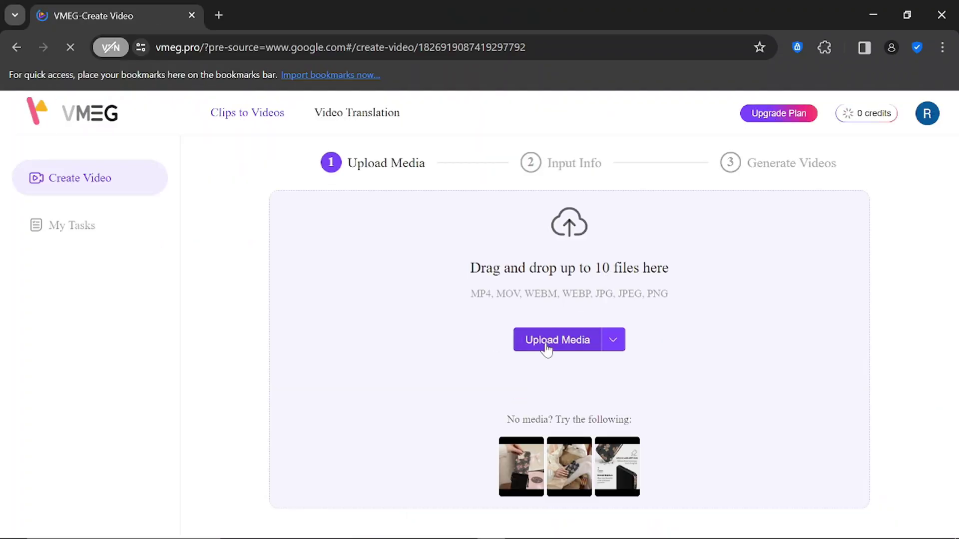
Upload ten hairstyle portraits, including the braided ones and the collage, from Downloads.
mouse_move(555, 341)
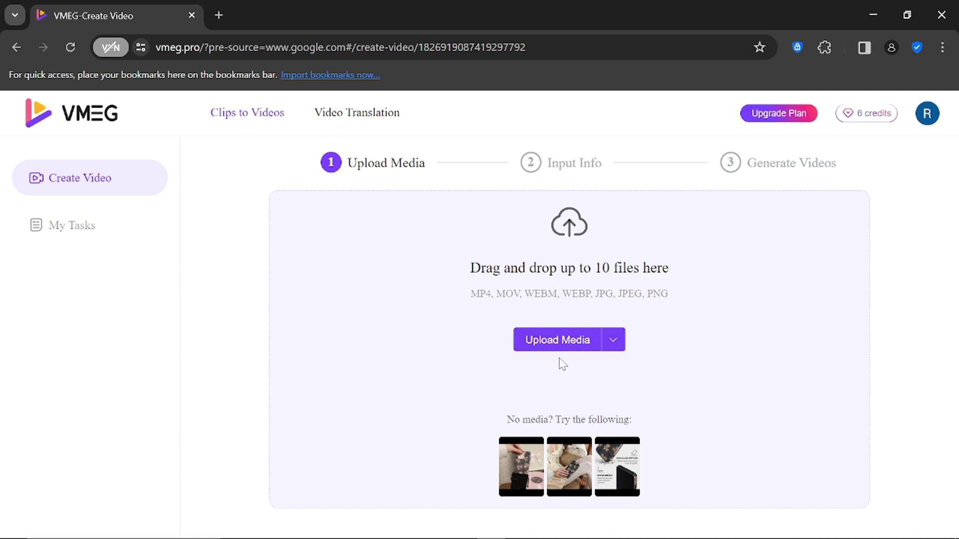
click(565, 374)
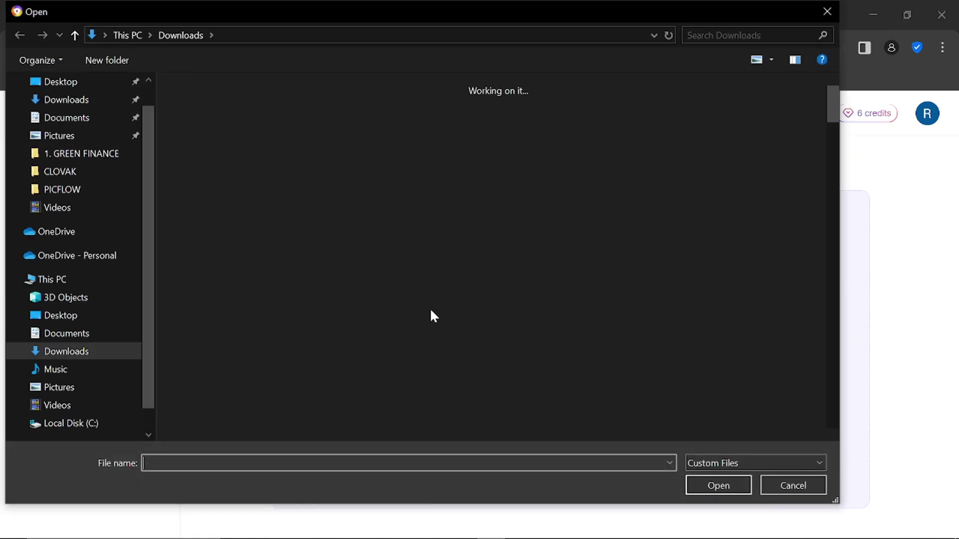
click(70, 131)
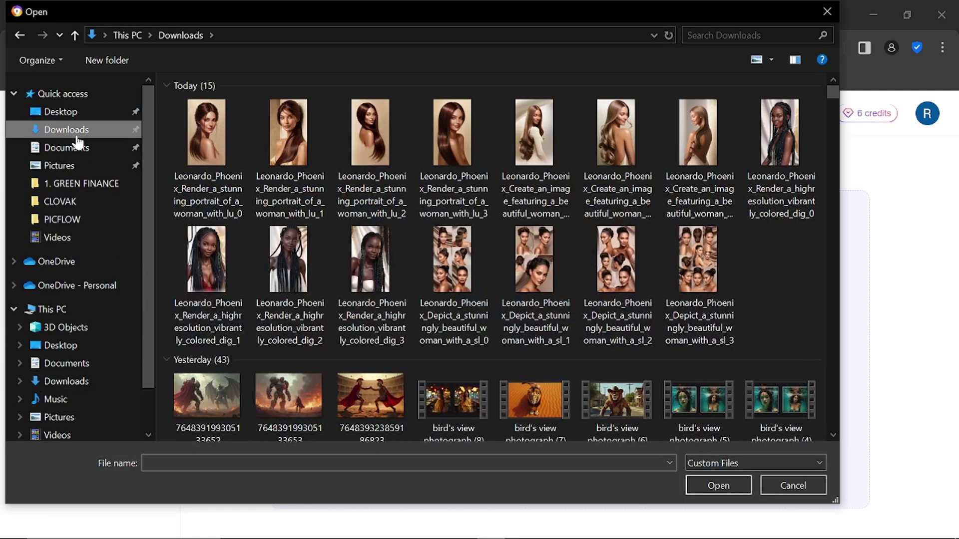
click(215, 136)
ctrl+click(286, 149)
ctrl+click(358, 149)
ctrl+click(452, 139)
ctrl+click(534, 134)
ctrl+click(611, 129)
ctrl+click(700, 128)
ctrl+click(789, 135)
ctrl+click(448, 260)
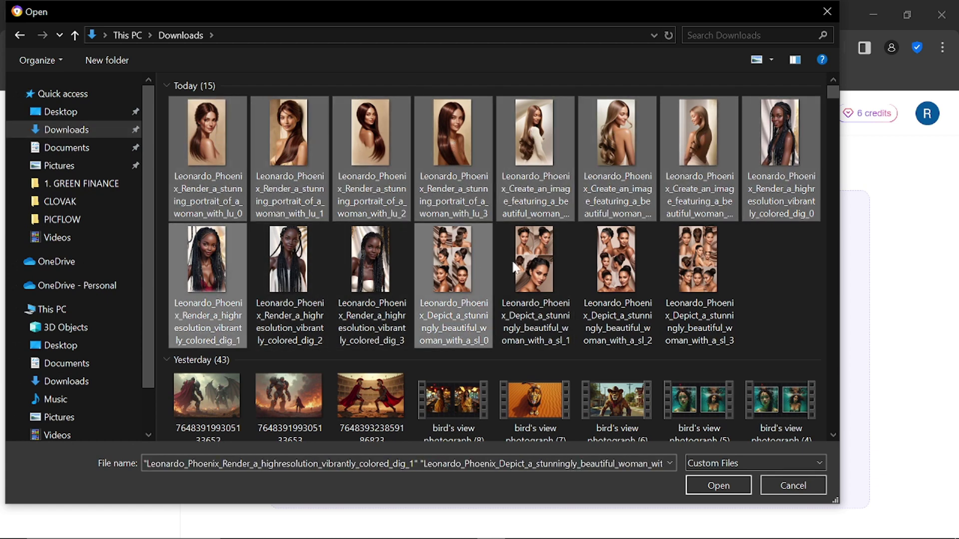
ctrl+click(221, 266)
click(712, 485)
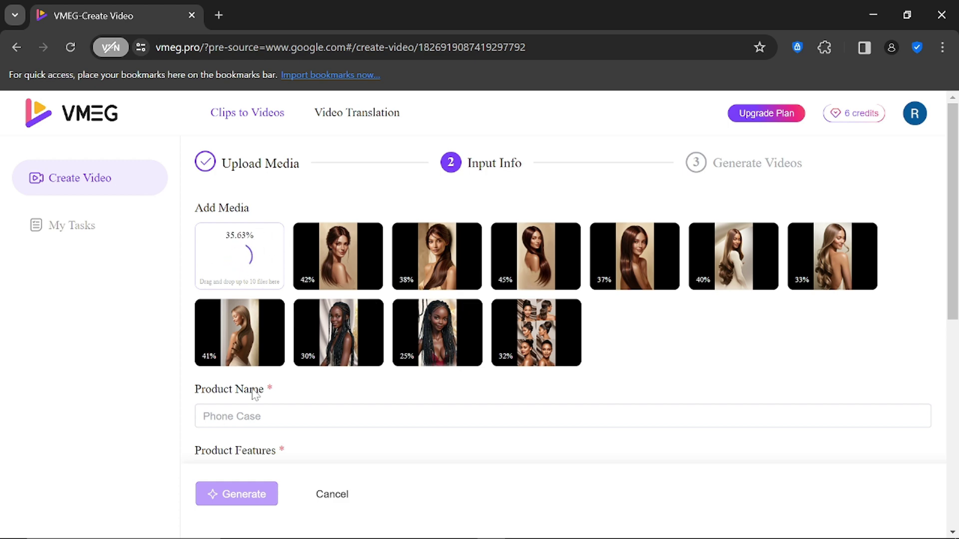
Type 'HFemale' into the product name and add the feature 'Stylist, durable'.
scroll(225, 270, down, 3)
scroll(293, 250, up, 3)
click(272, 415)
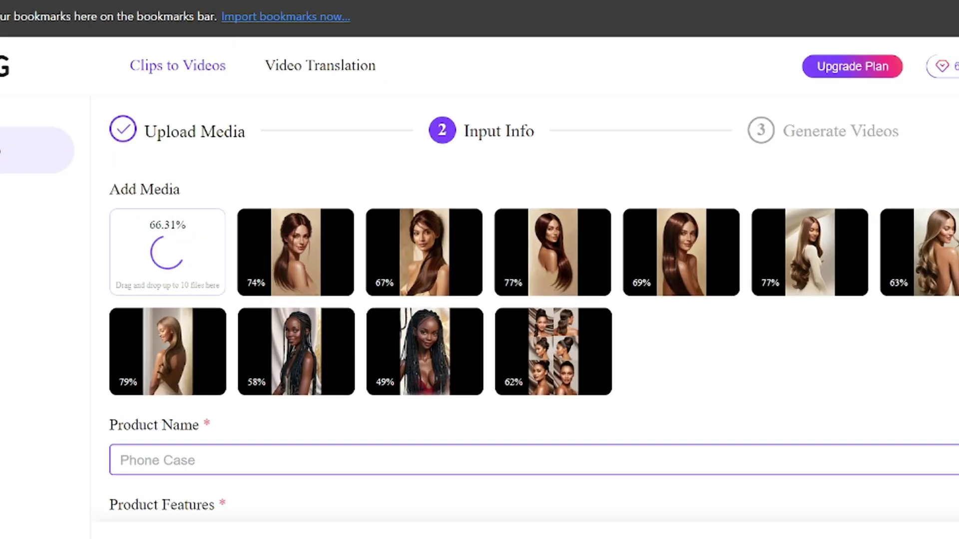
text(Hair styles)
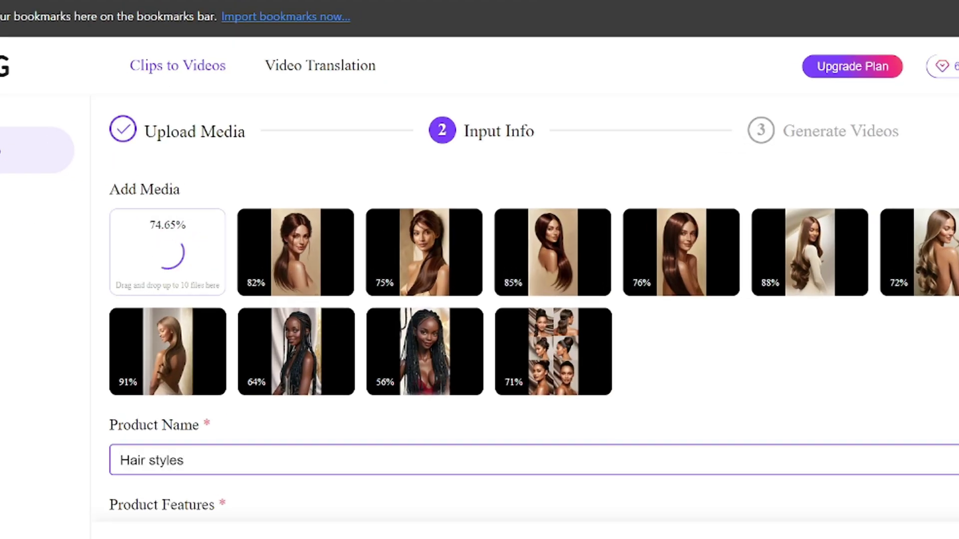
text(Female)
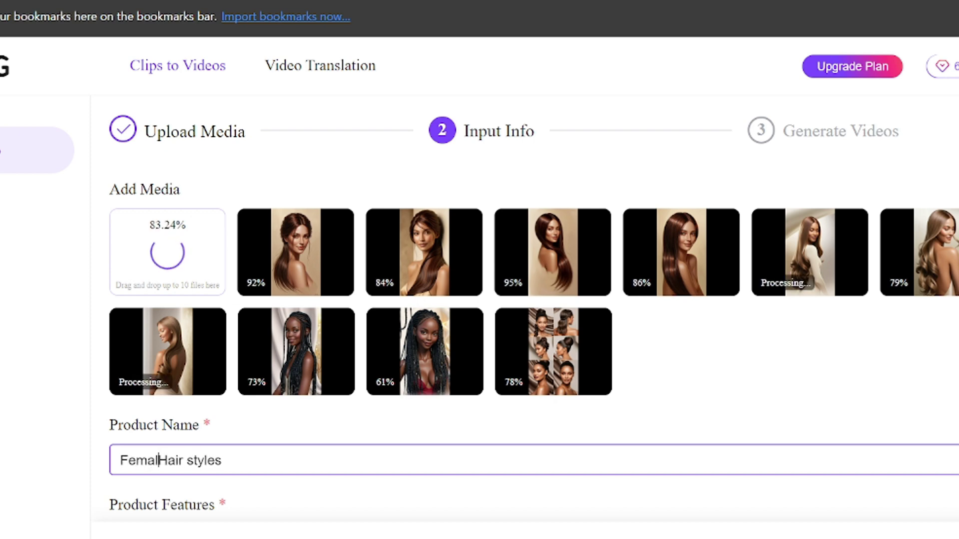
scroll(217, 472, down, 4)
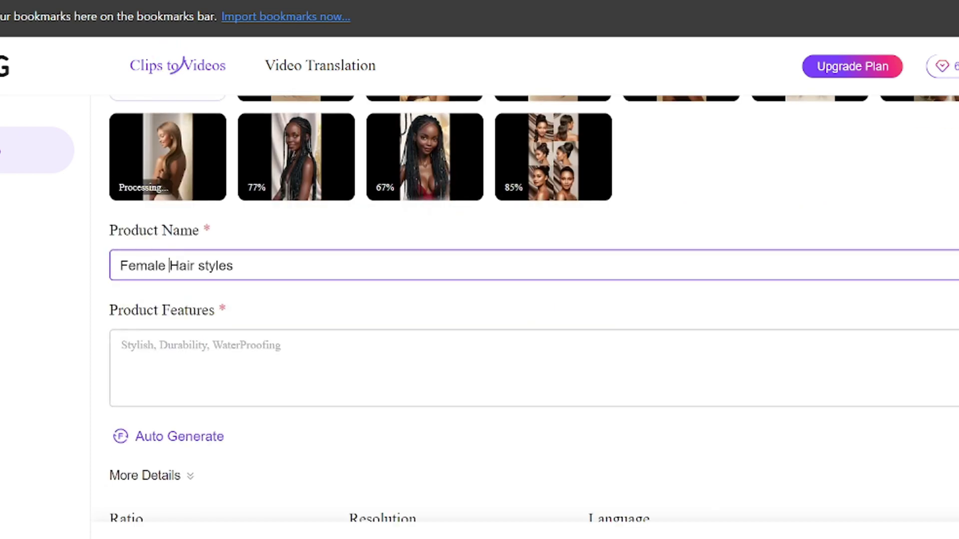
click(132, 346)
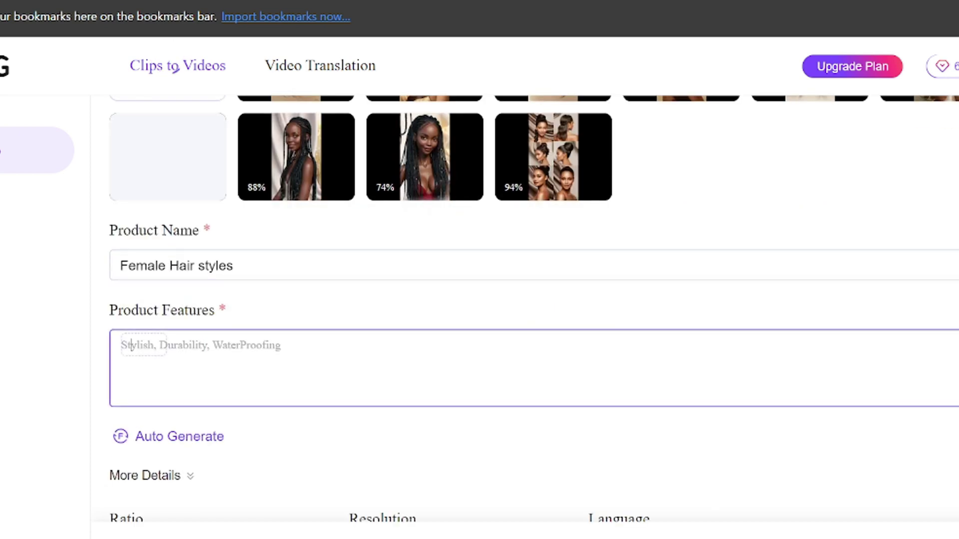
text(St)
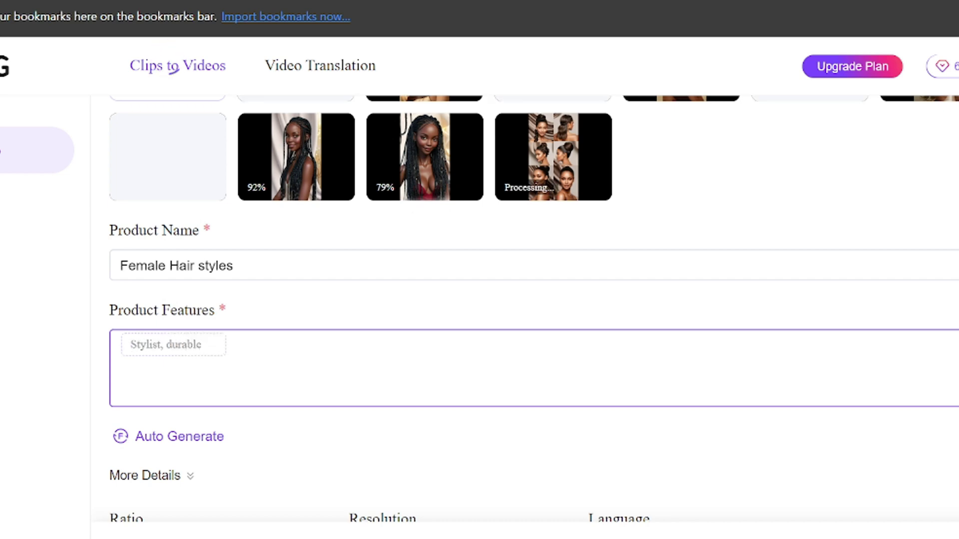
text(ylist, durable)
click(294, 440)
Keep the vertical 9:16 aspect ratio.
scroll(186, 441, down, 2)
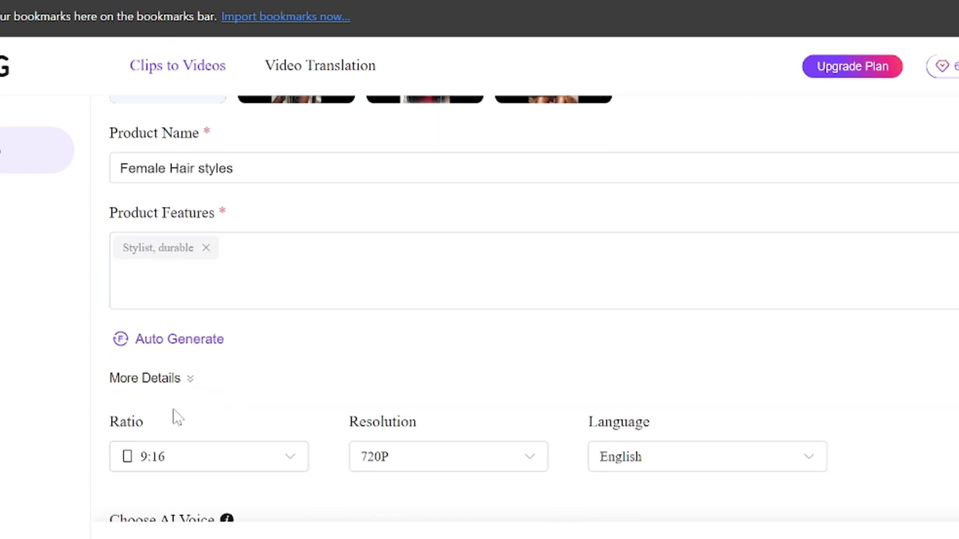
scroll(178, 417, down, 4)
scroll(122, 261, up, 2)
click(187, 367)
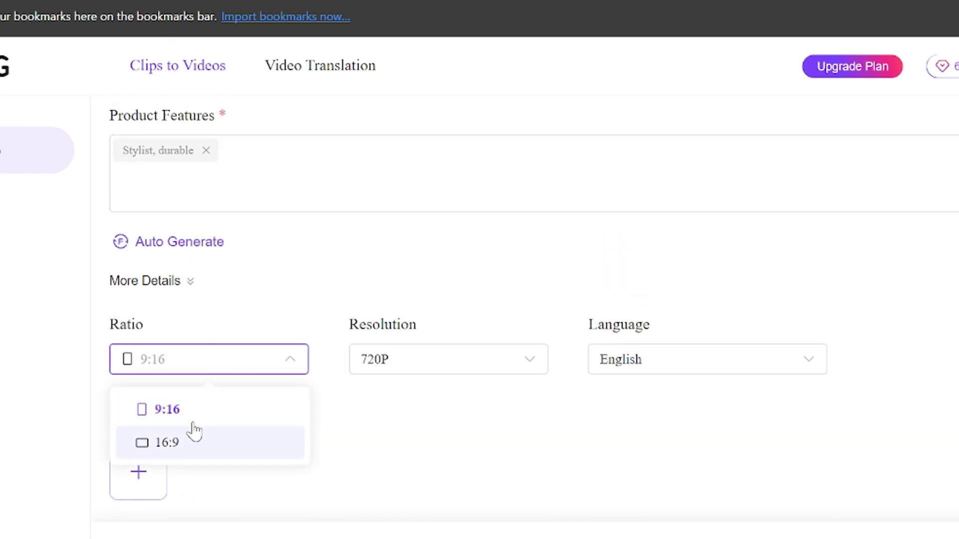
click(170, 412)
Set price $15, promotion 'buy 3, get one free' and brand 'Clovak studio'.
click(195, 283)
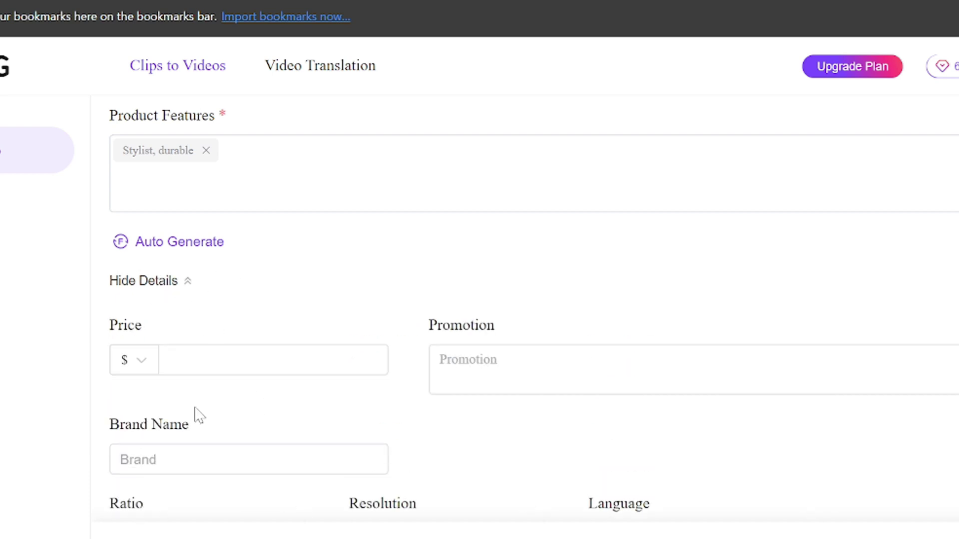
click(210, 360)
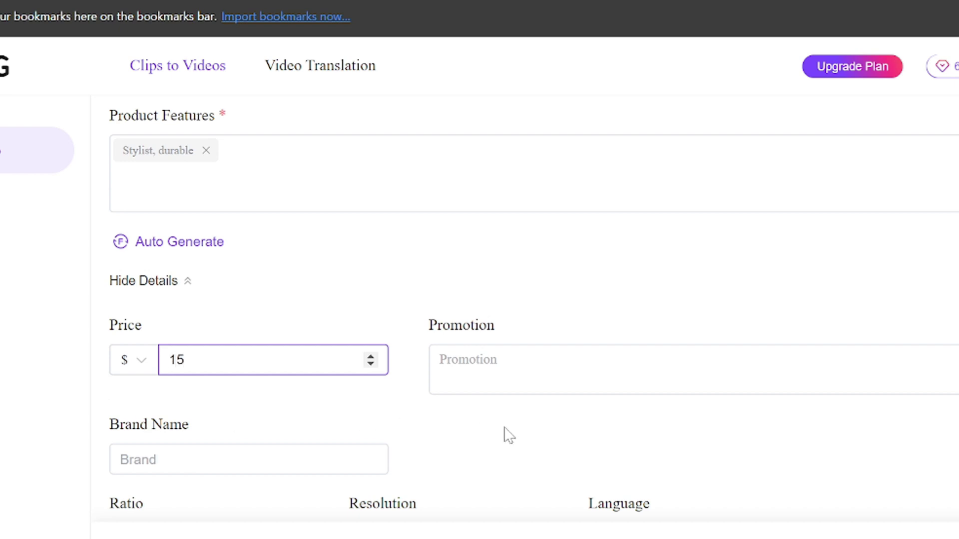
key(Tab)
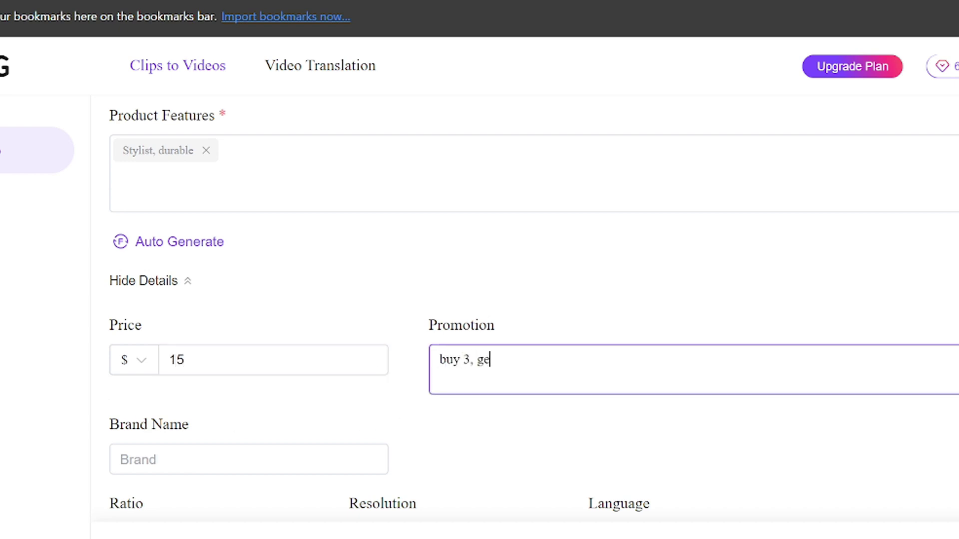
scroll(748, 294, down, 4)
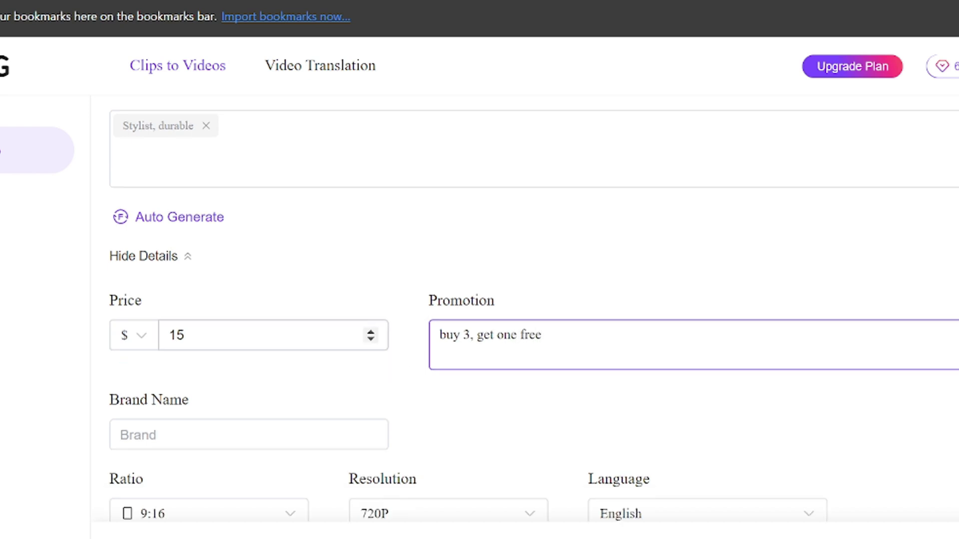
key(Tab)
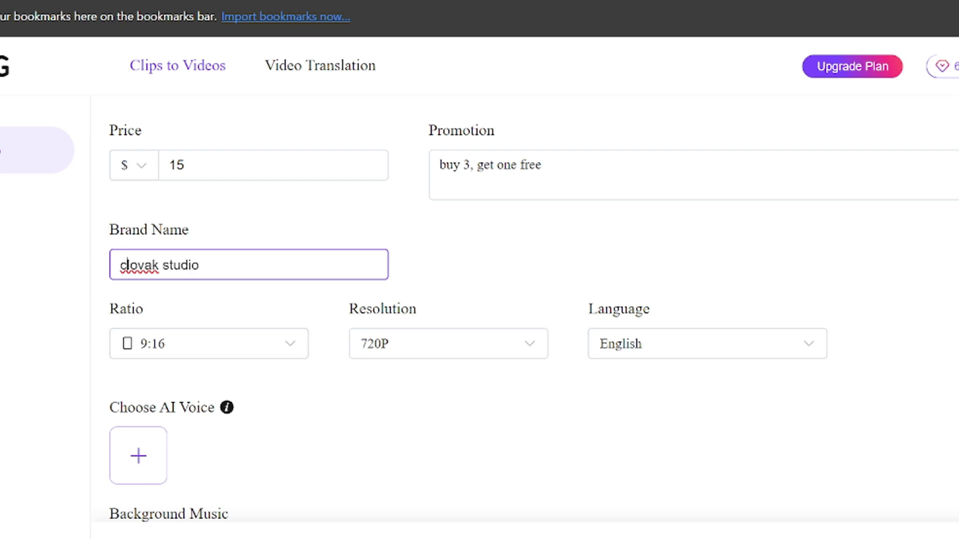
key(BackSpace)
text(C)
Keep 720P as the video resolution.
click(442, 350)
click(426, 405)
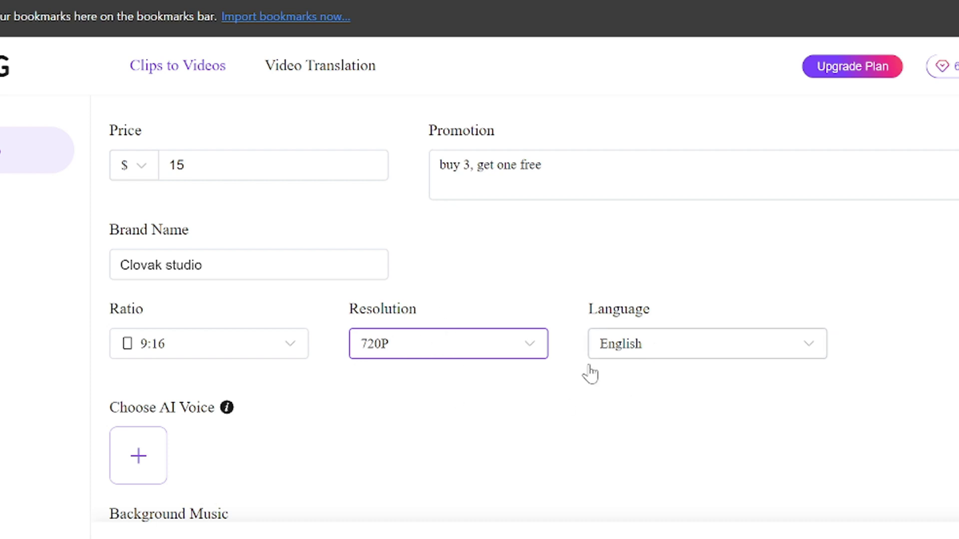
scroll(375, 364, down, 3)
Choose Guy as the narration voice.
click(137, 307)
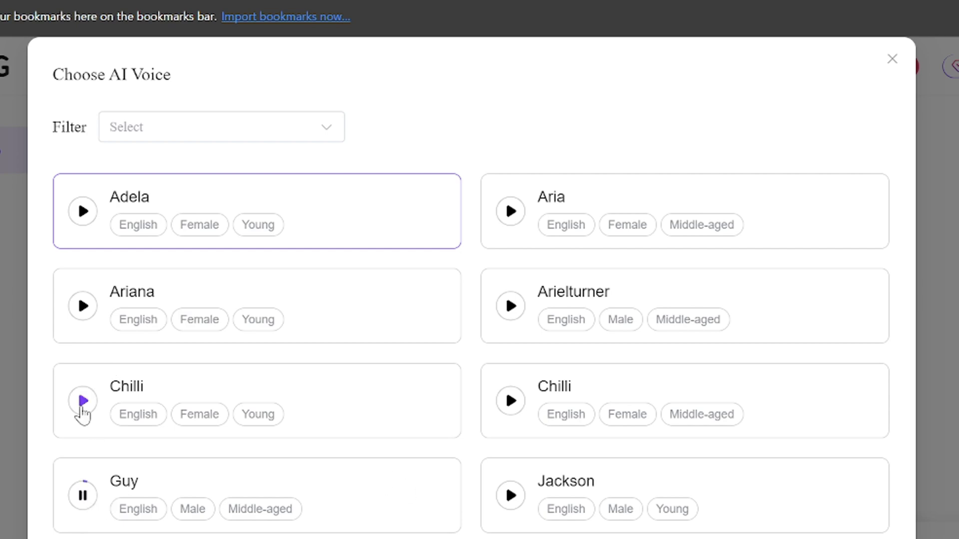
click(284, 473)
scroll(739, 336, down, 10)
key(Escape)
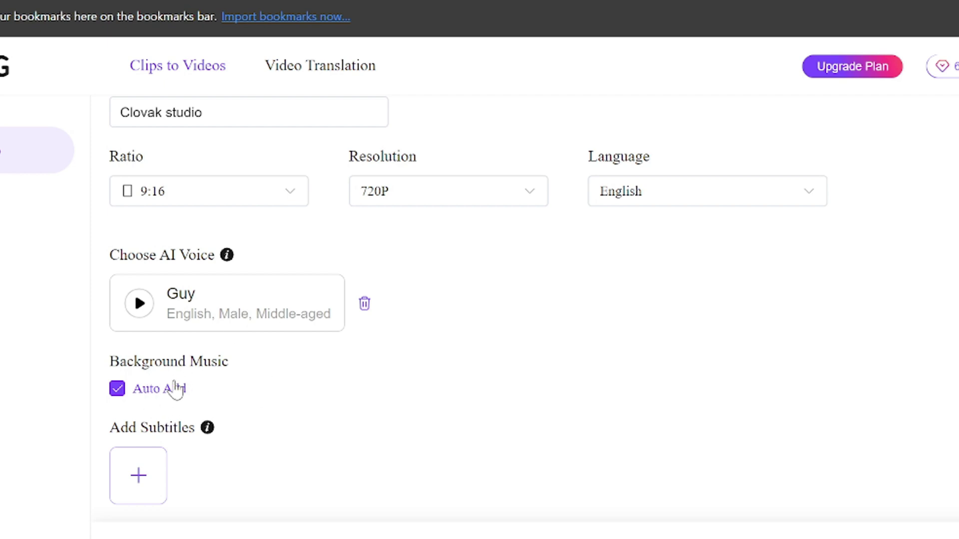
Apply the italic yellow-accent subtitle style.
click(140, 476)
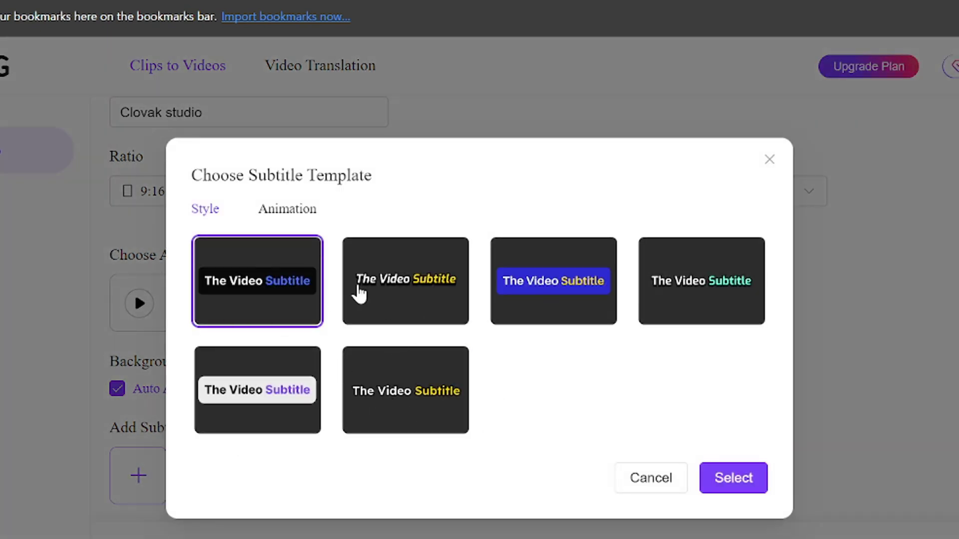
click(369, 292)
click(720, 478)
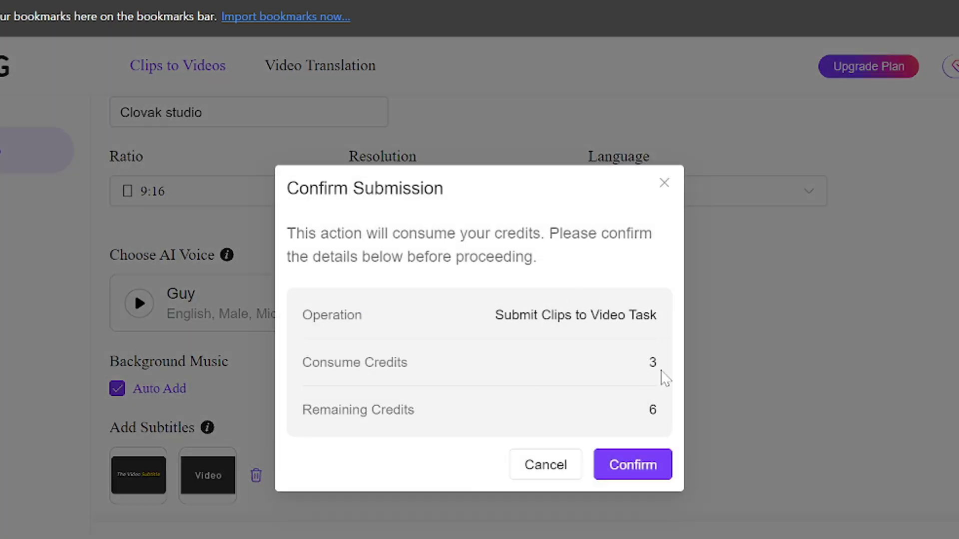
Check the credit cost and confirm submitting the video task.
drag(669, 372, 573, 368)
click(632, 360)
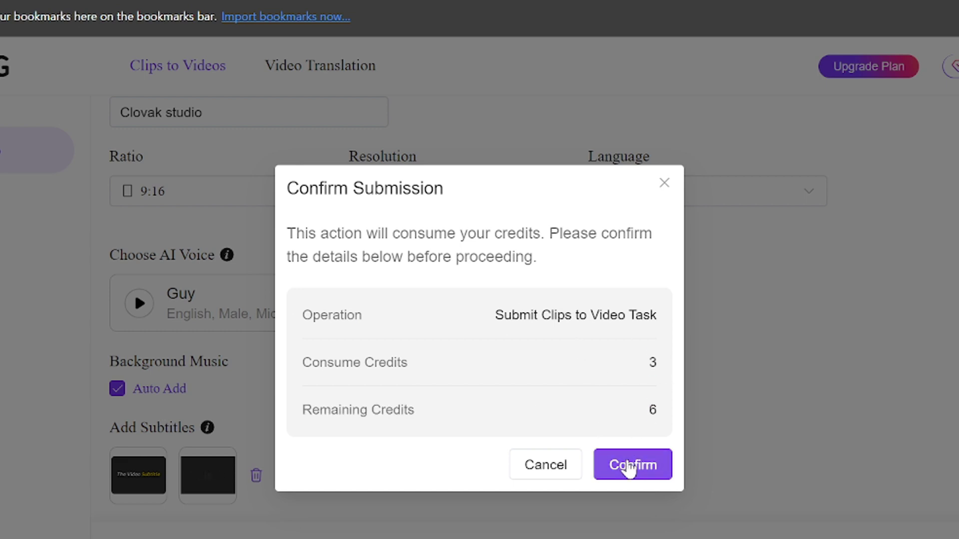
click(628, 465)
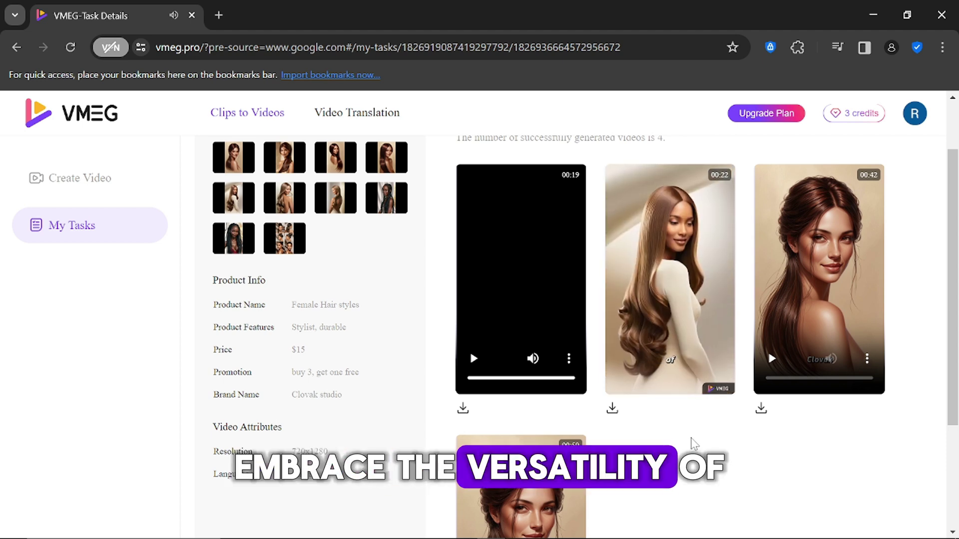
Play the third generated hairstyle promo, the 42-second one with the $15 offer.
mouse_move(691, 389)
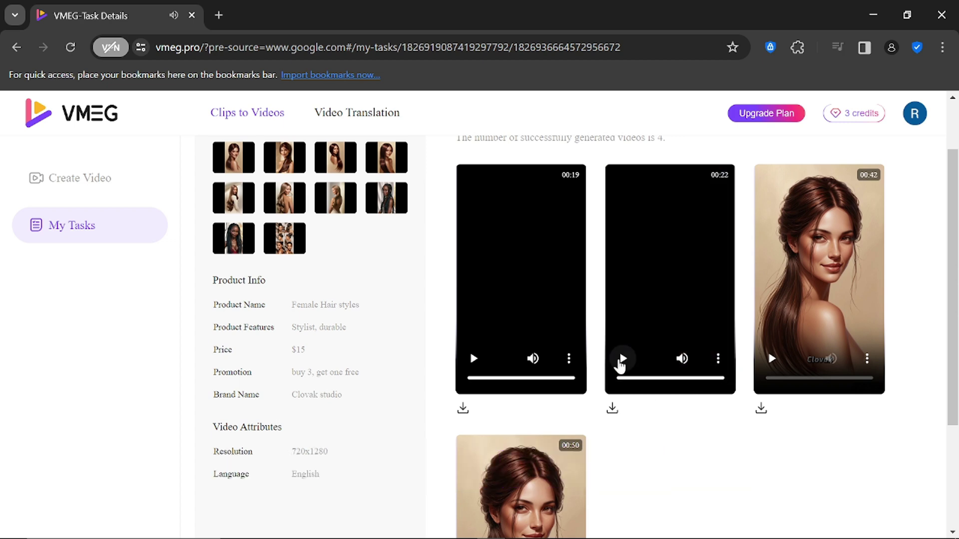
click(771, 359)
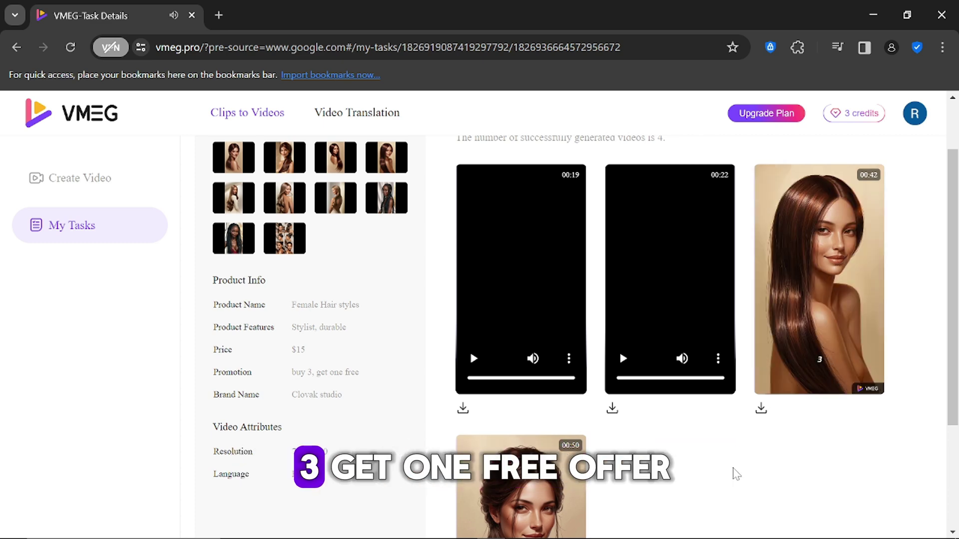
mouse_move(879, 300)
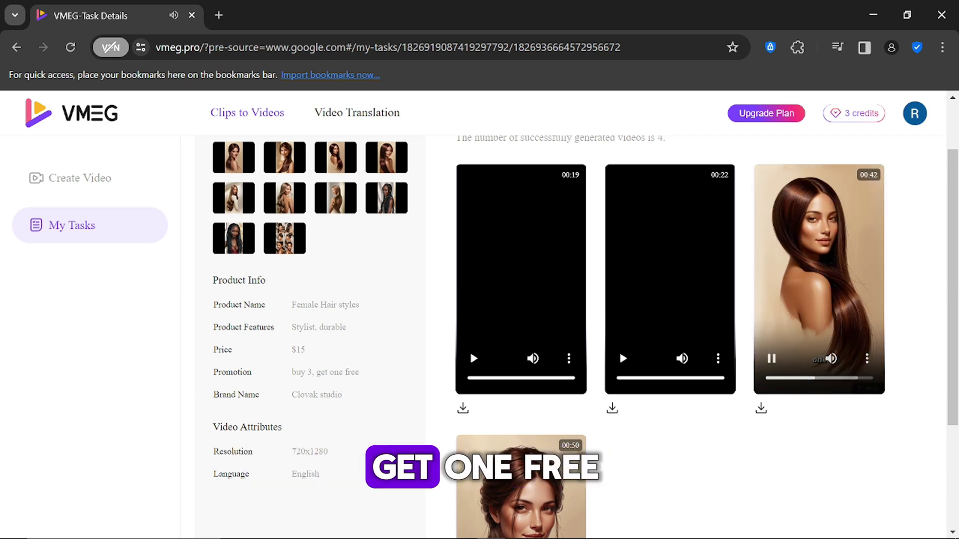
Scroll down the generated hairstyle videos and play the fourth one.
scroll(621, 385, down, 3)
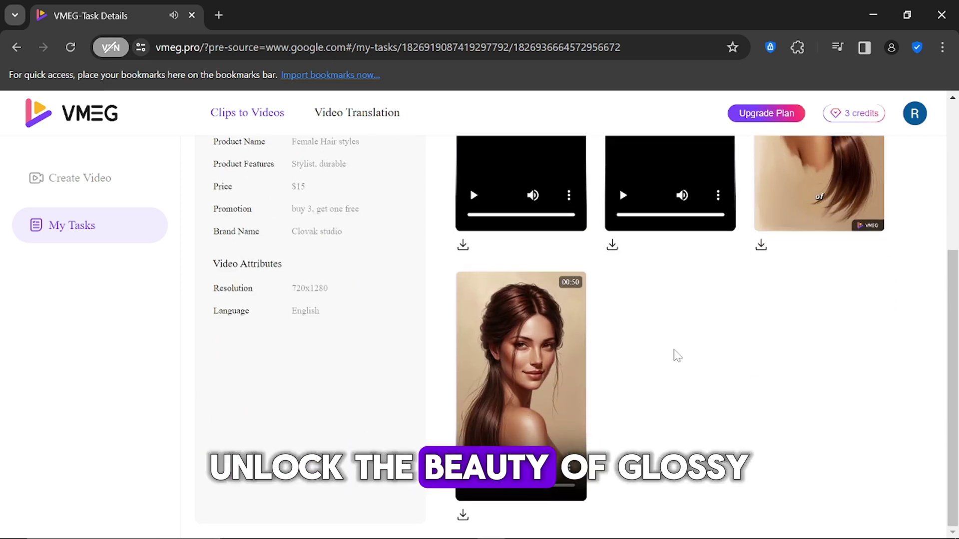
scroll(696, 397, up, 5)
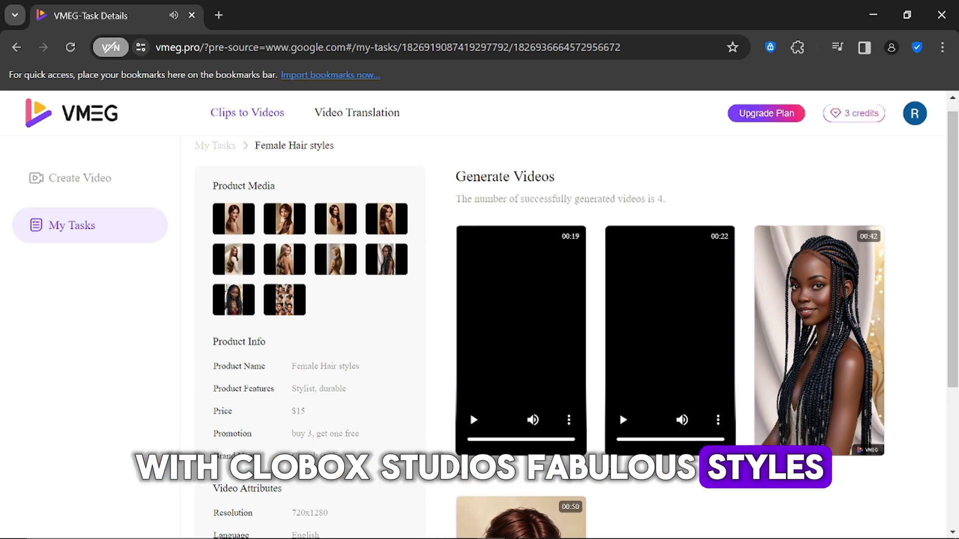
scroll(516, 441, down, 5)
click(516, 441)
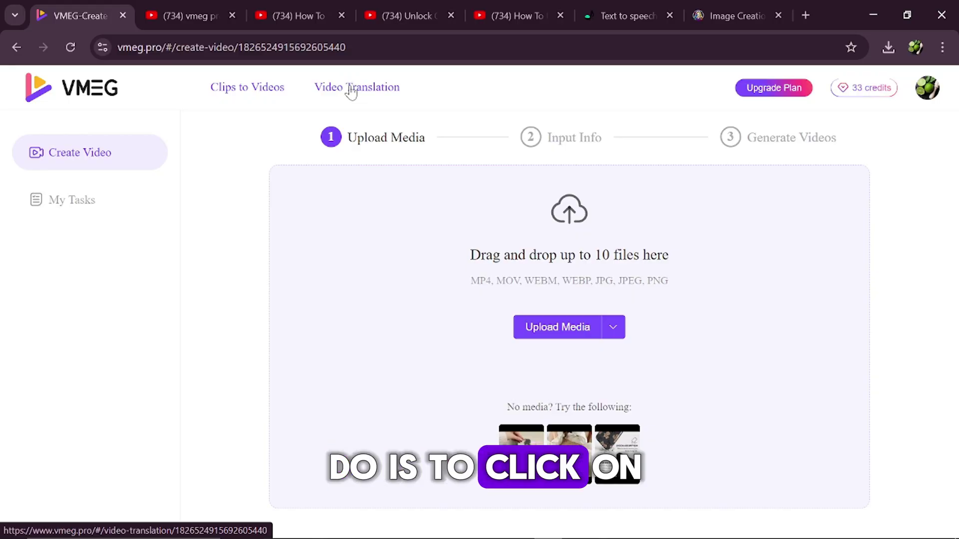
Upload a video from the device in Video Translation and set Translate Into to French.
click(353, 92)
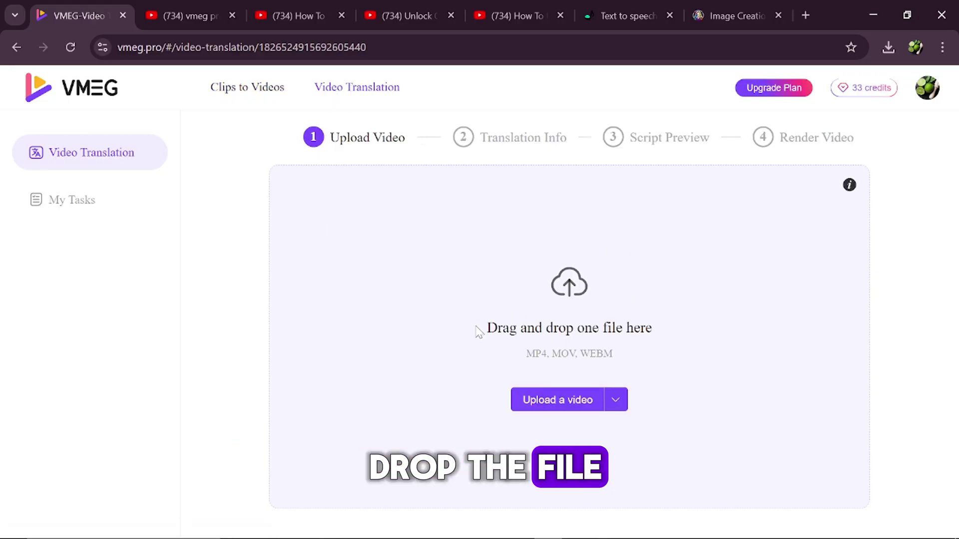
drag(538, 327, 649, 326)
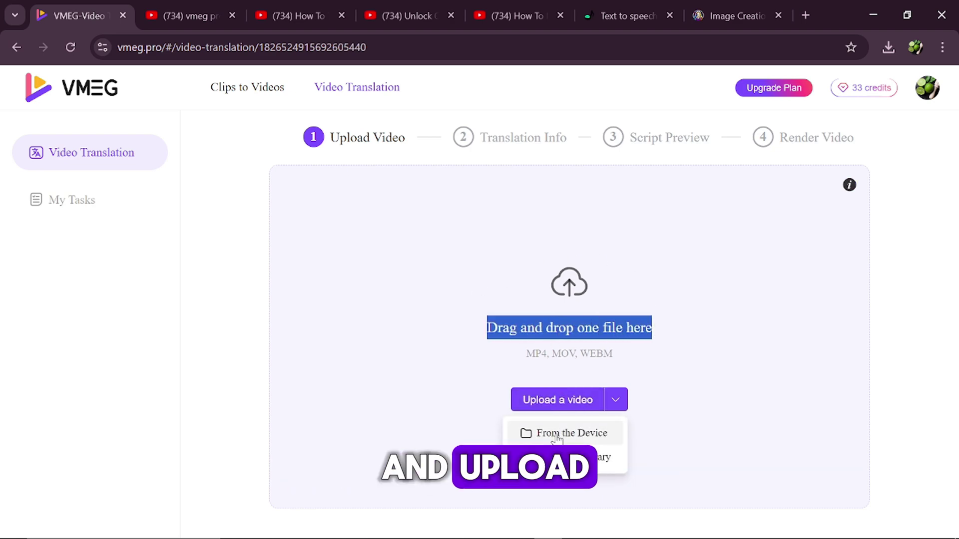
click(557, 433)
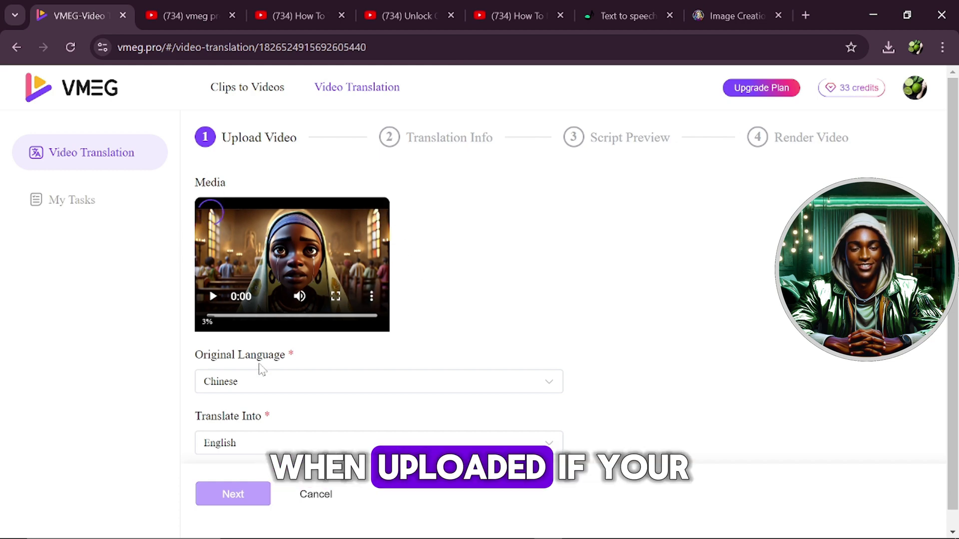
click(256, 387)
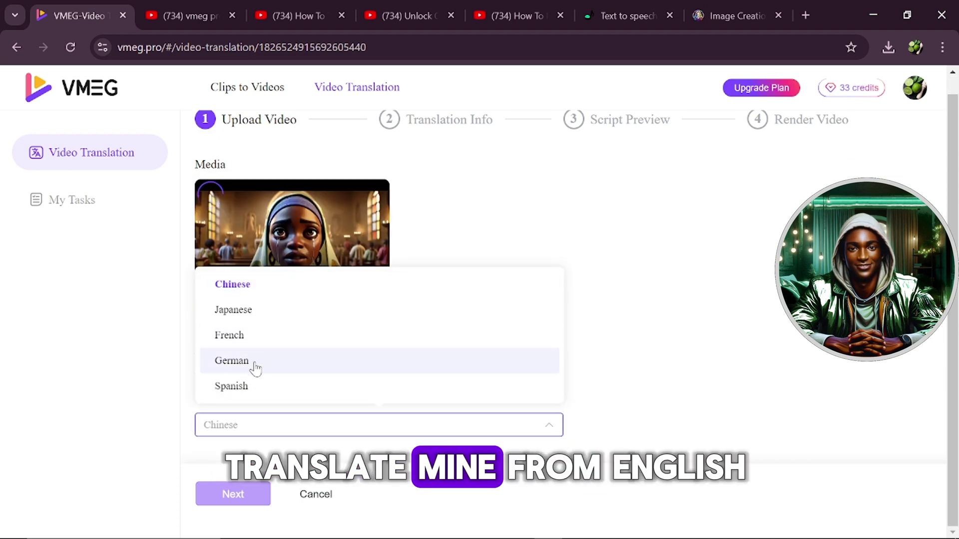
click(251, 336)
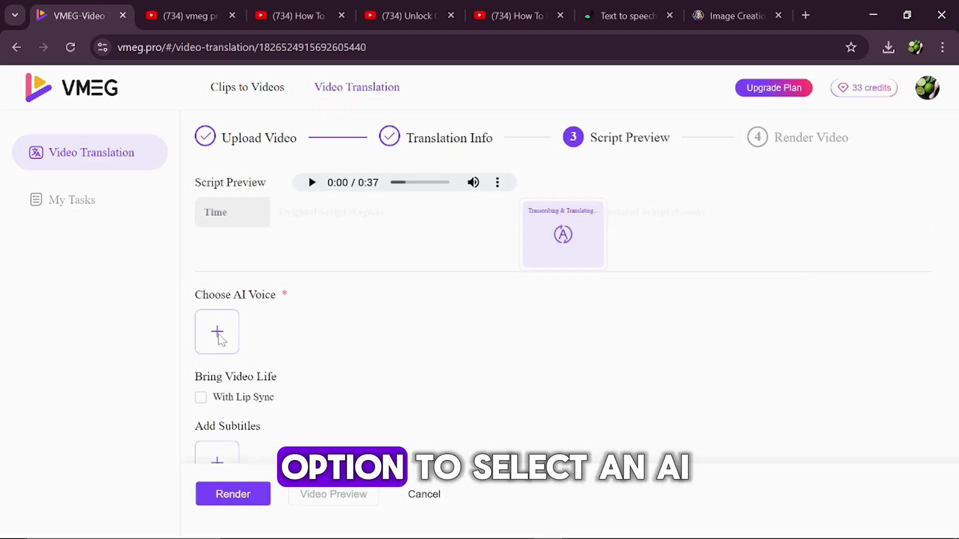
Clone the speaker's voice from the original video, pick a subtitle style, and render the translation.
click(218, 336)
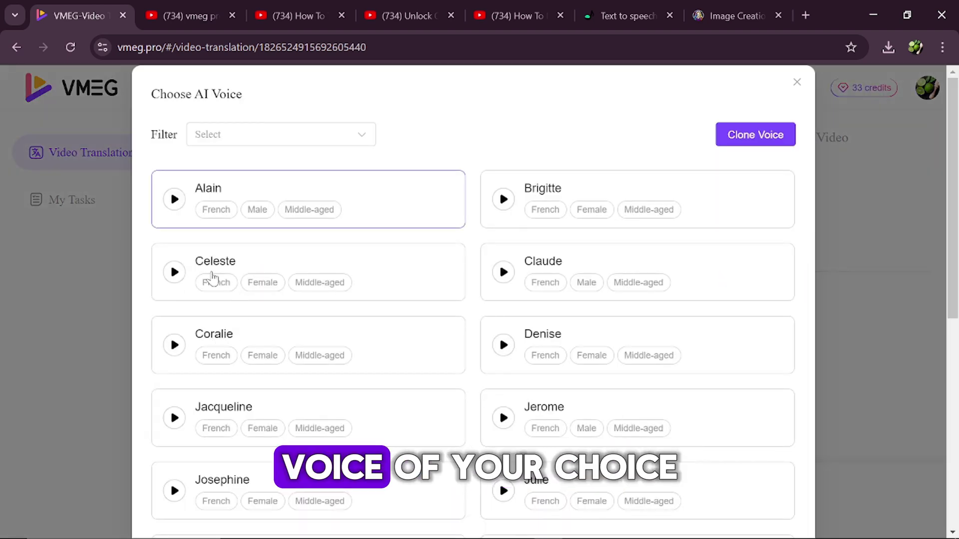
click(396, 282)
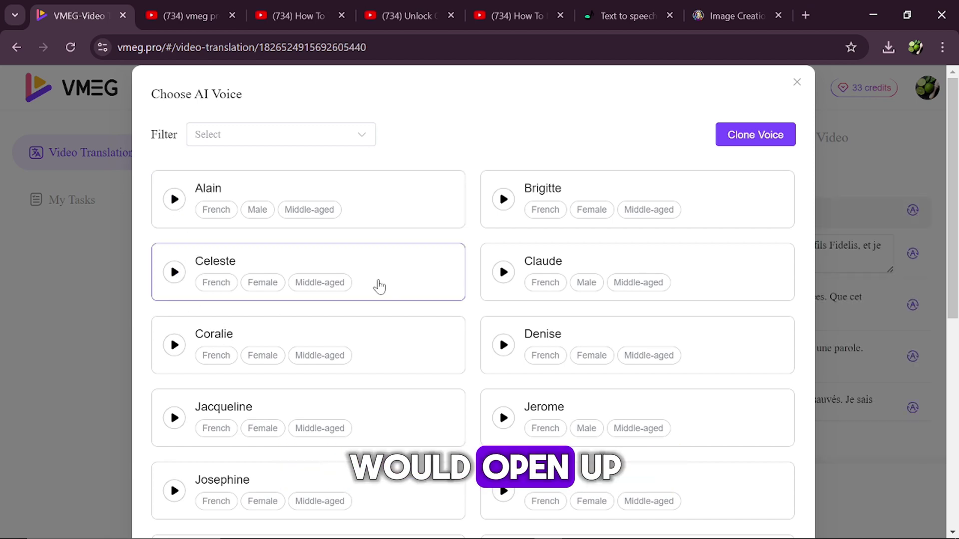
click(743, 135)
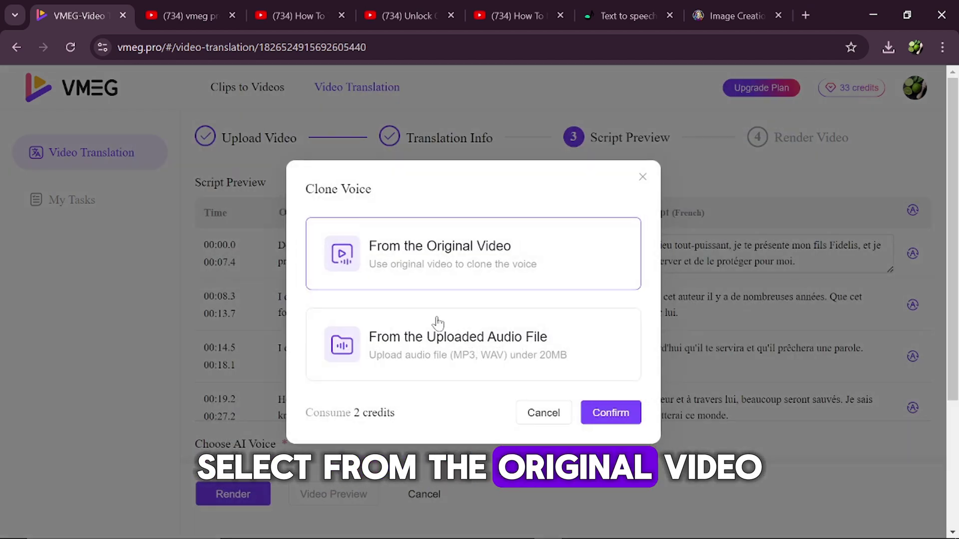
scroll(549, 300, down, 4)
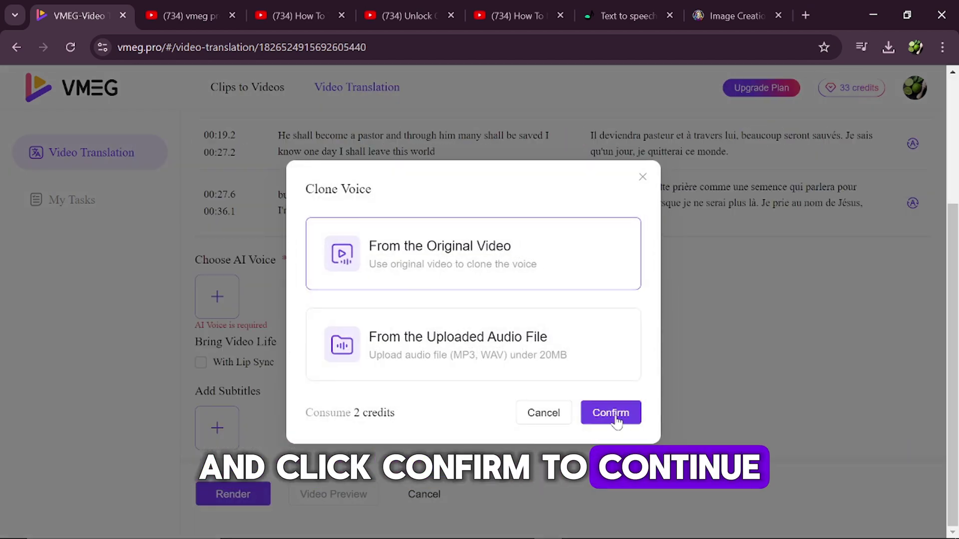
click(610, 412)
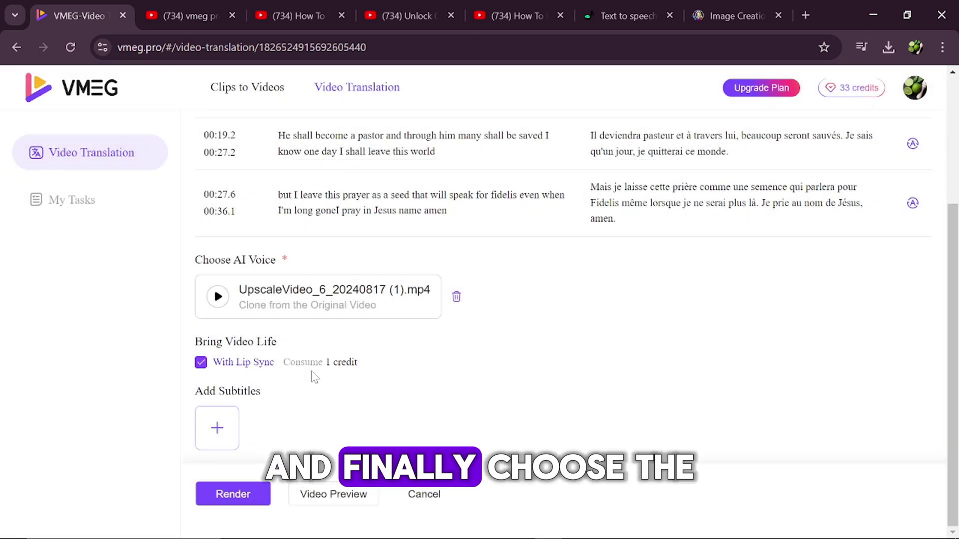
click(217, 428)
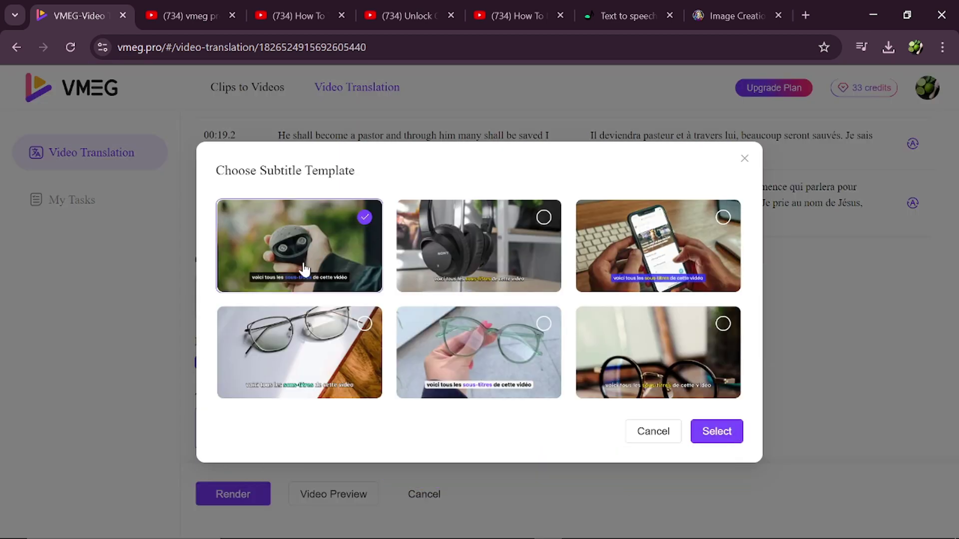
click(714, 433)
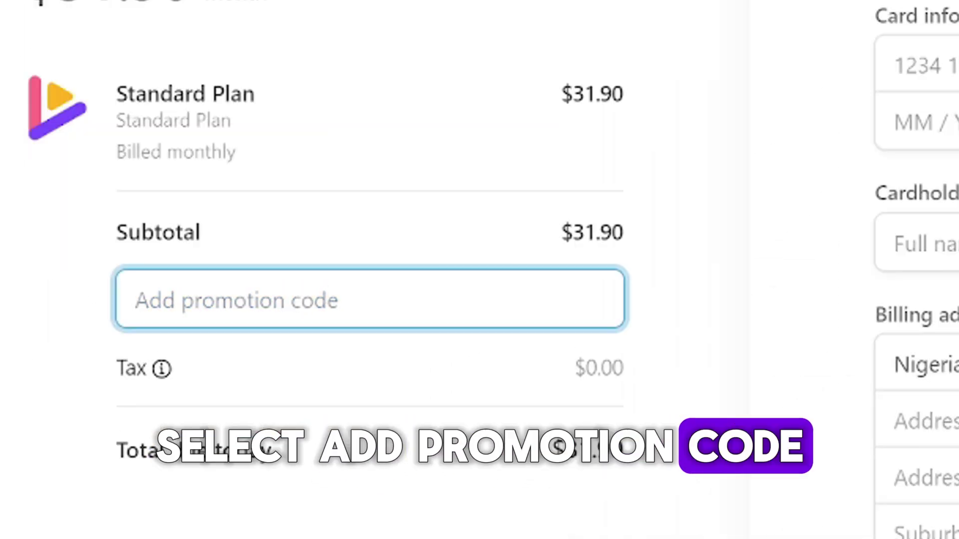
Paste the CLOVAK20 promotion code at checkout and apply it.
text(CLOVAK20)
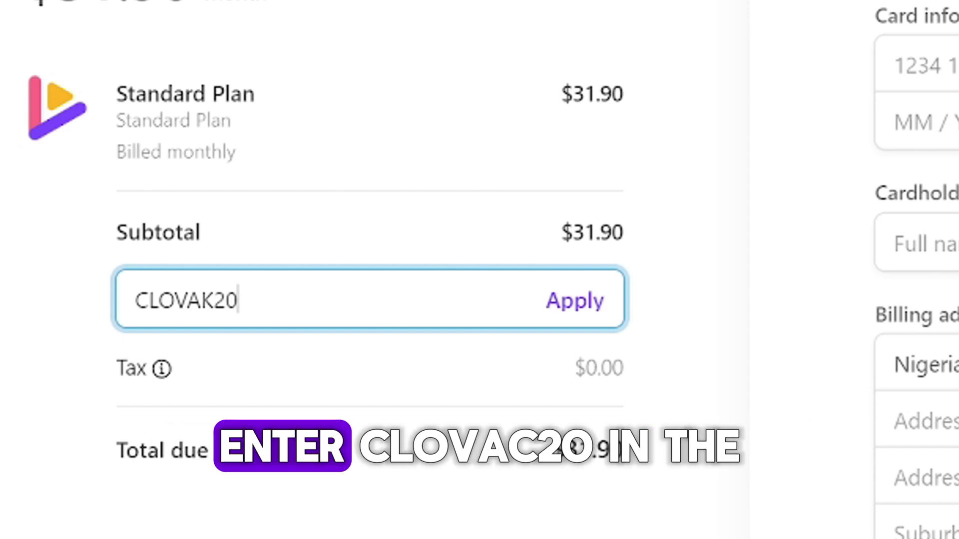
click(576, 301)
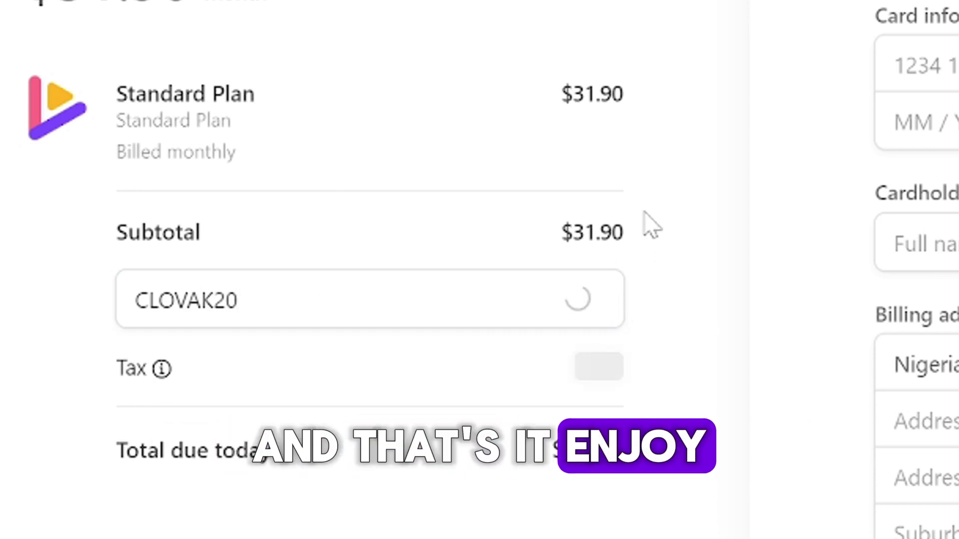